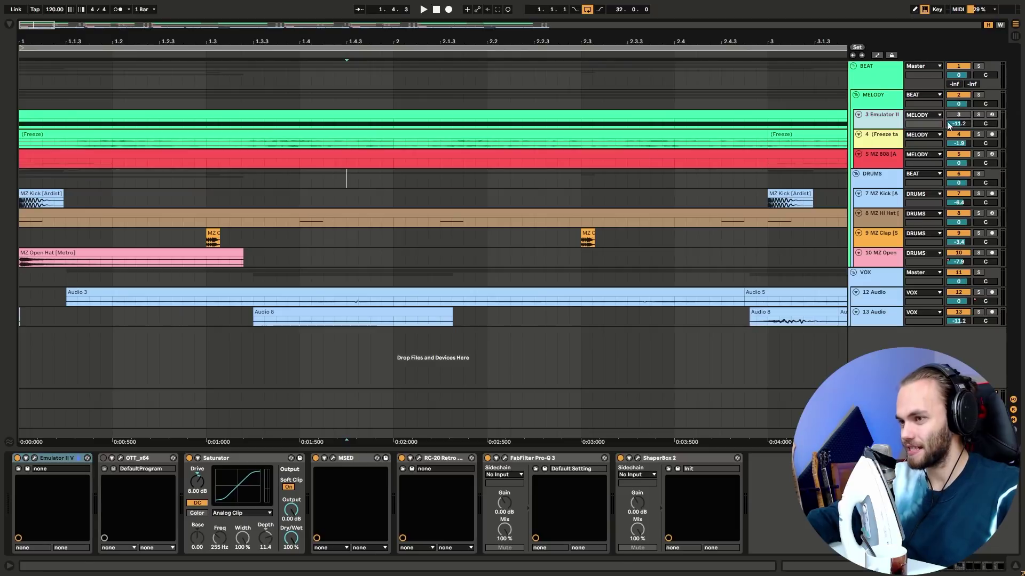
Step: View the Emulator II V instrument's interface and audition the soloed frozen melody track
left_click(35, 459)
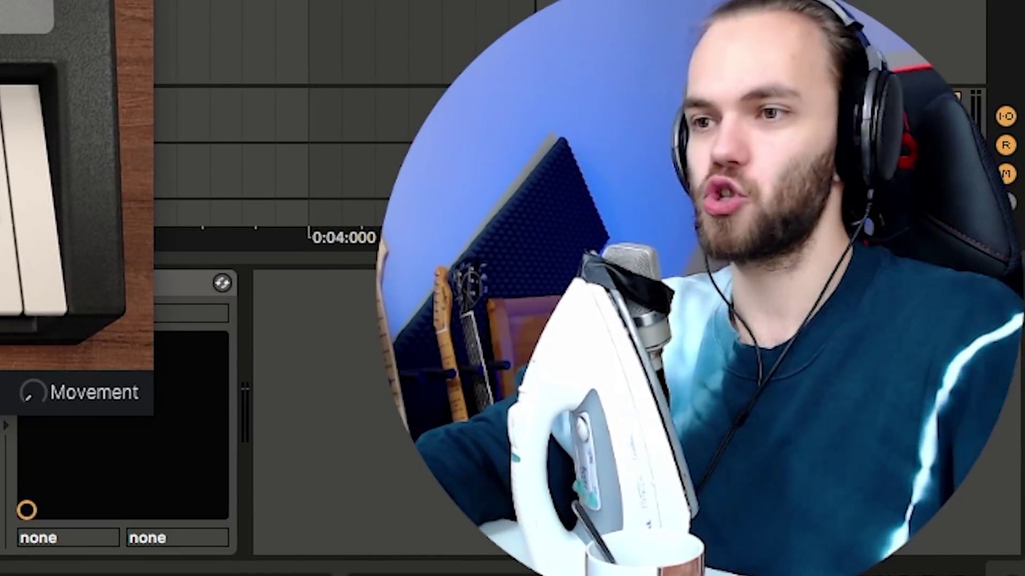
key("ctrl+alt+p")
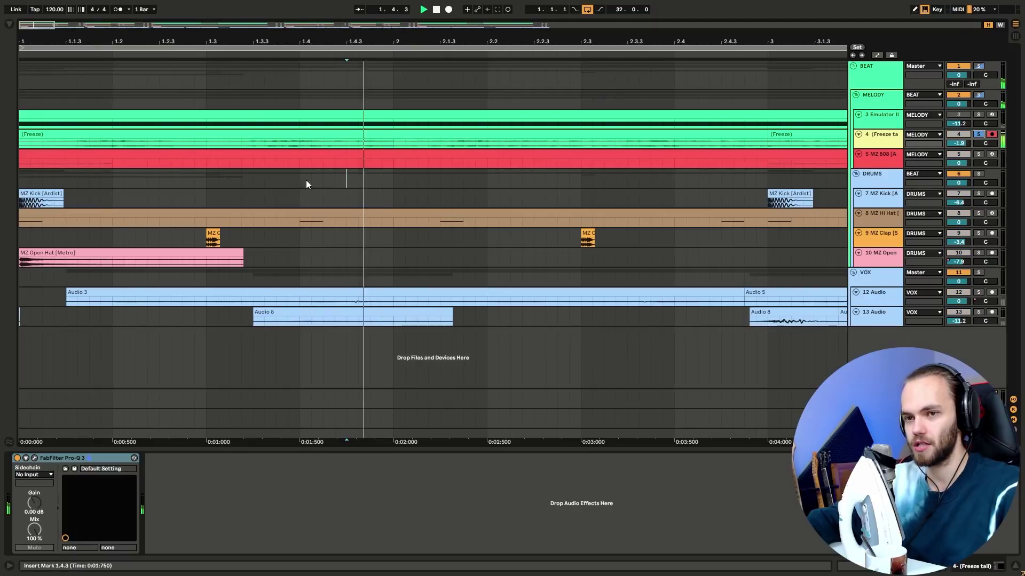
scroll(114, 153, "down", 2)
left_click(875, 138)
key("space")
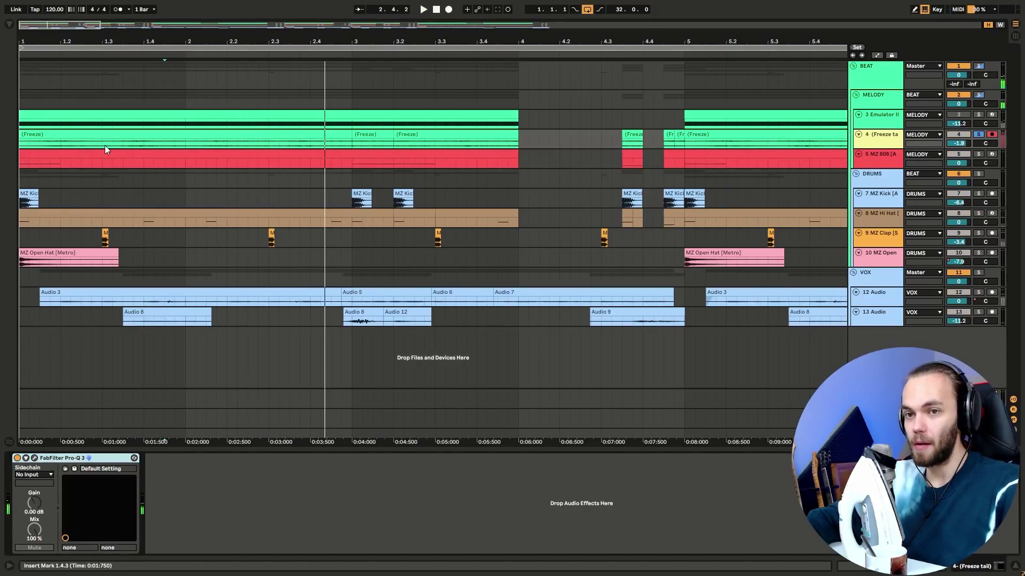
left_click(71, 143)
key("space")
key("space")
Step: Open ShaperBox 2 on the Emulator II track and examine its volume curve during playback of the melody
left_click(897, 123)
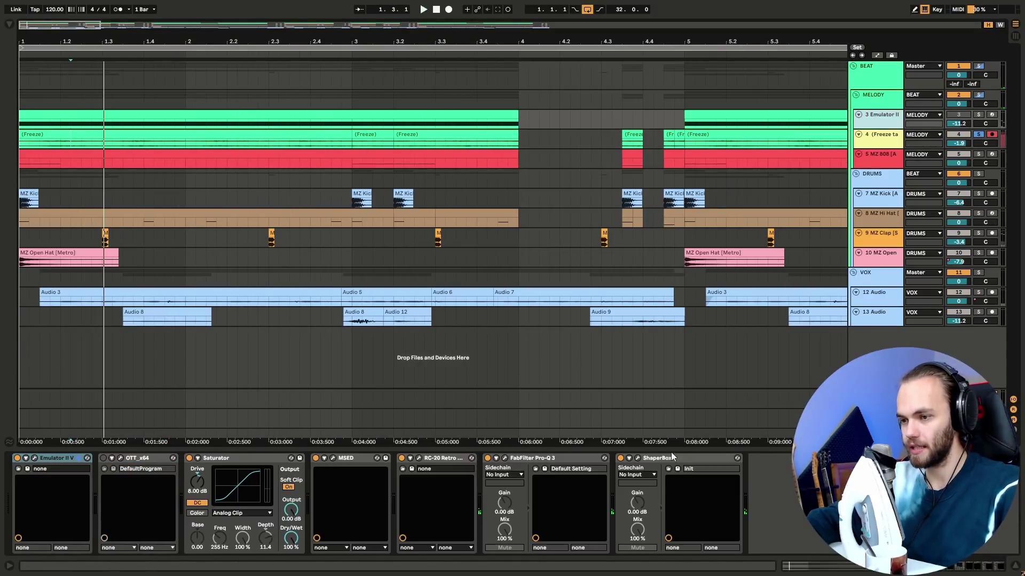
left_click(638, 459)
key("space")
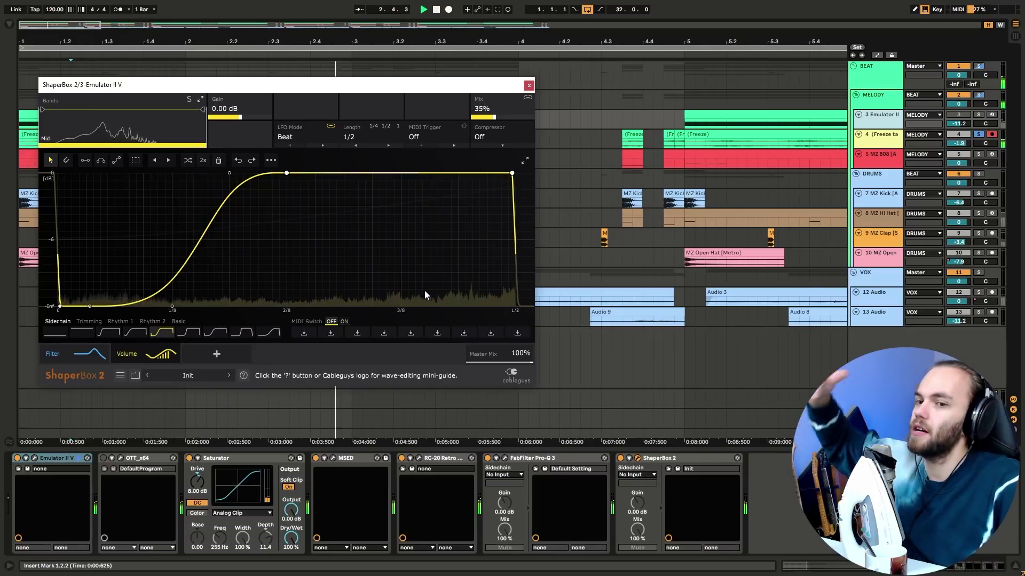
key("space")
Step: Open FabFilter Pro-Q 3 on the frozen melody track and compare playback with the EQ bypassed and active
double_click(865, 142)
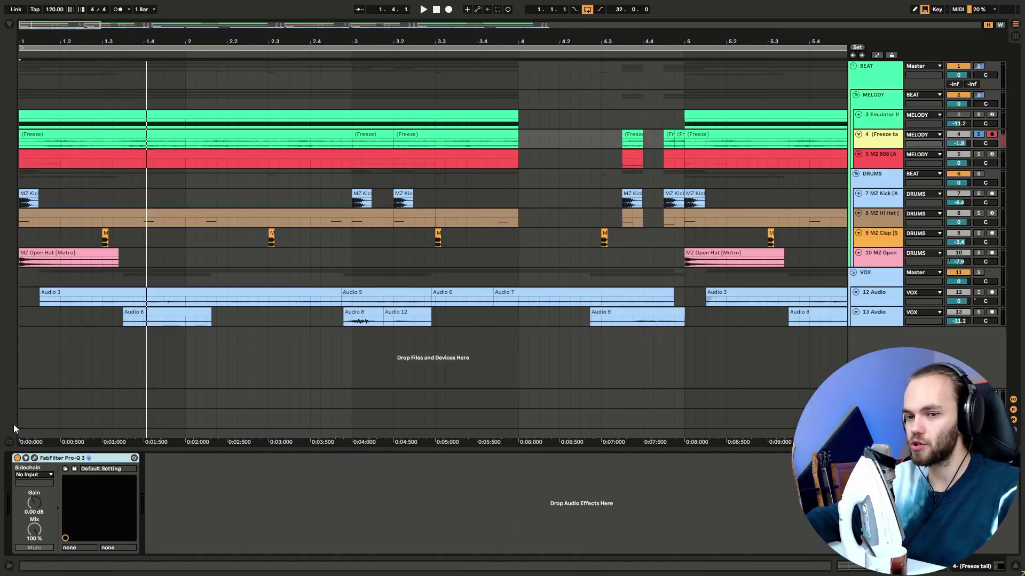
left_click(34, 459)
key("space")
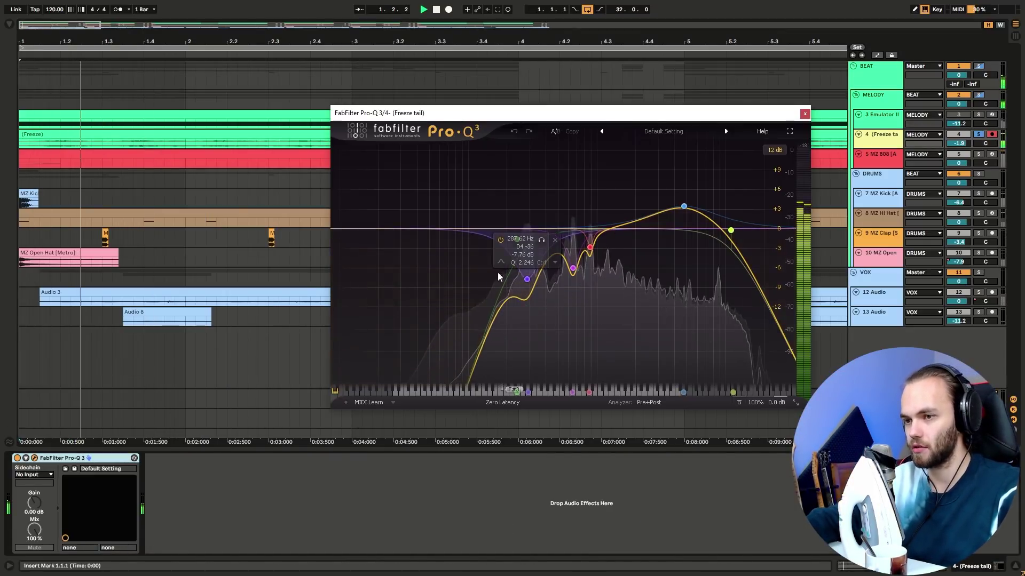
left_click(18, 459)
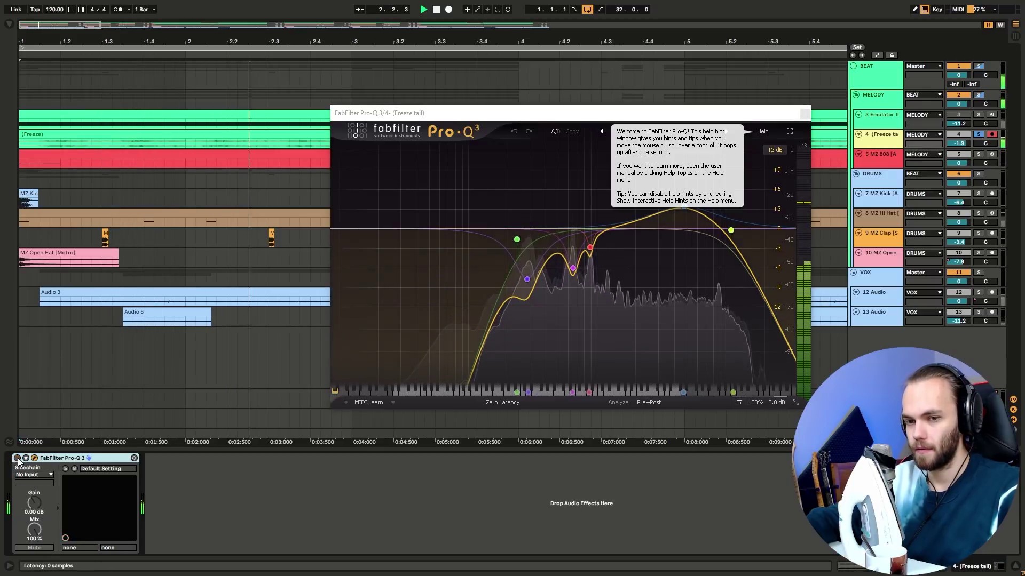
left_click(18, 458)
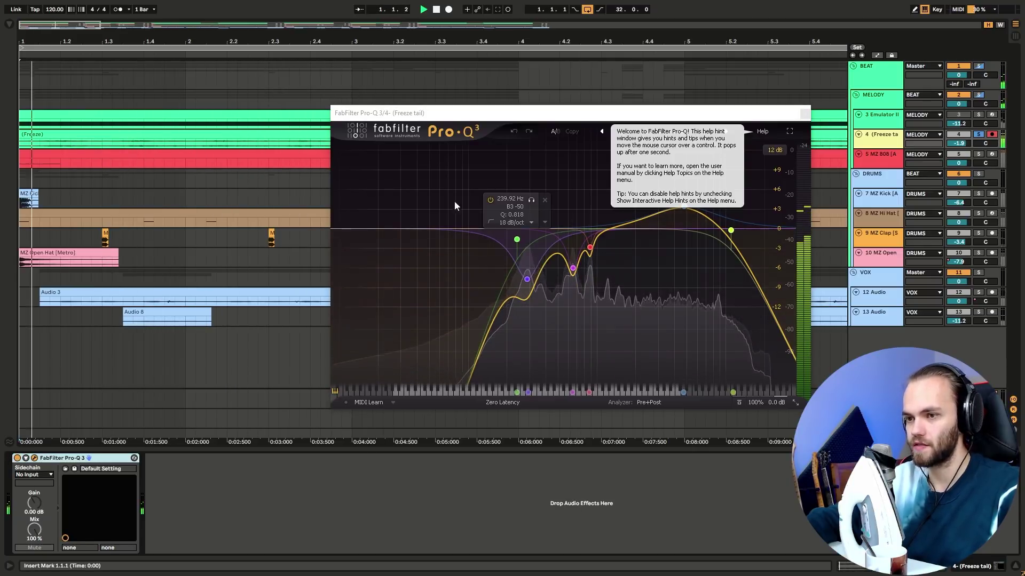
Step: Examine the low and low-mid cut bands in the melody's Pro-Q 3, close the equalizer and stop playback
left_click_drag(636, 229, 453, 297)
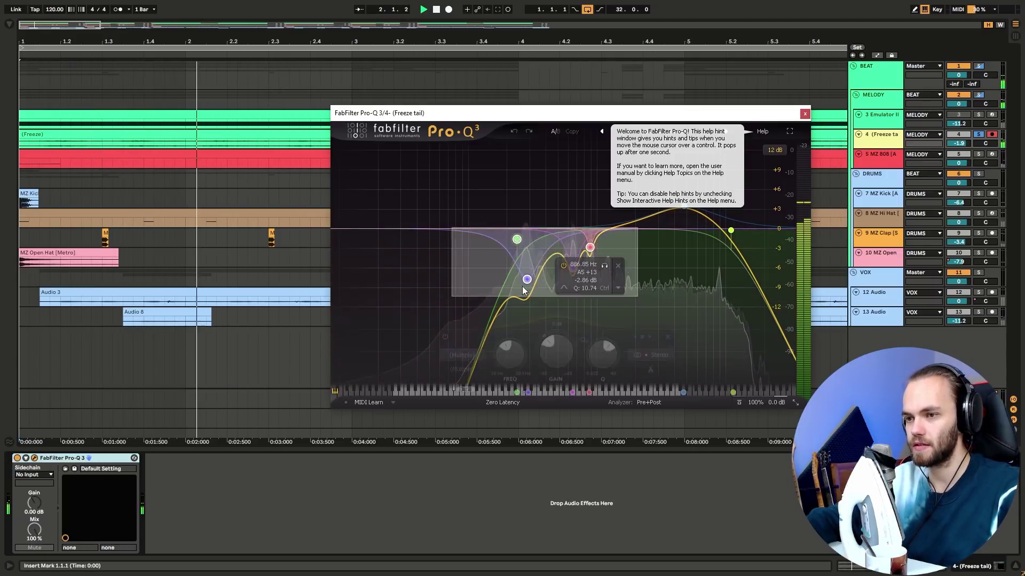
left_click(604, 266)
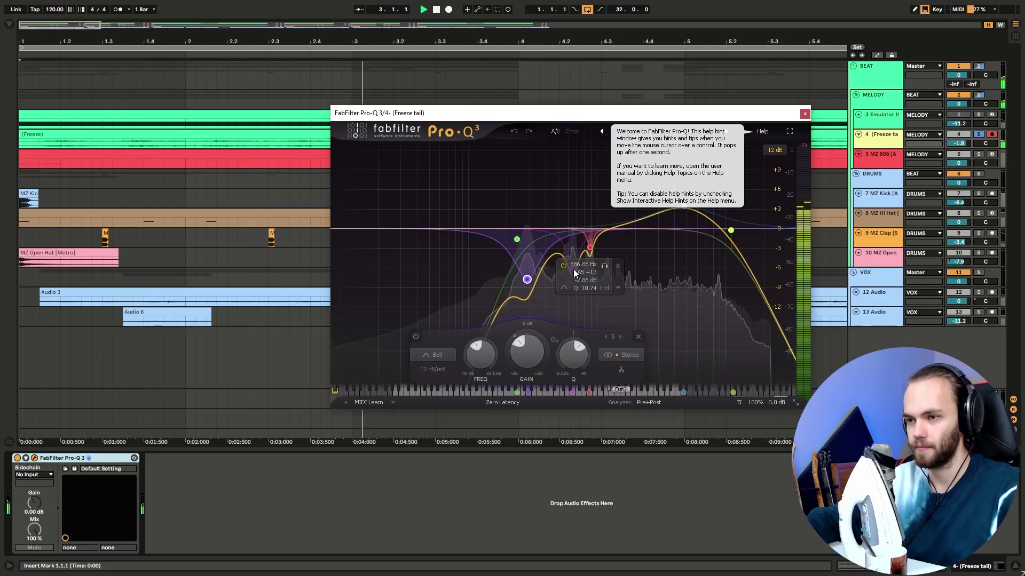
left_click(526, 279)
left_click(541, 241)
left_click(805, 113)
key("space")
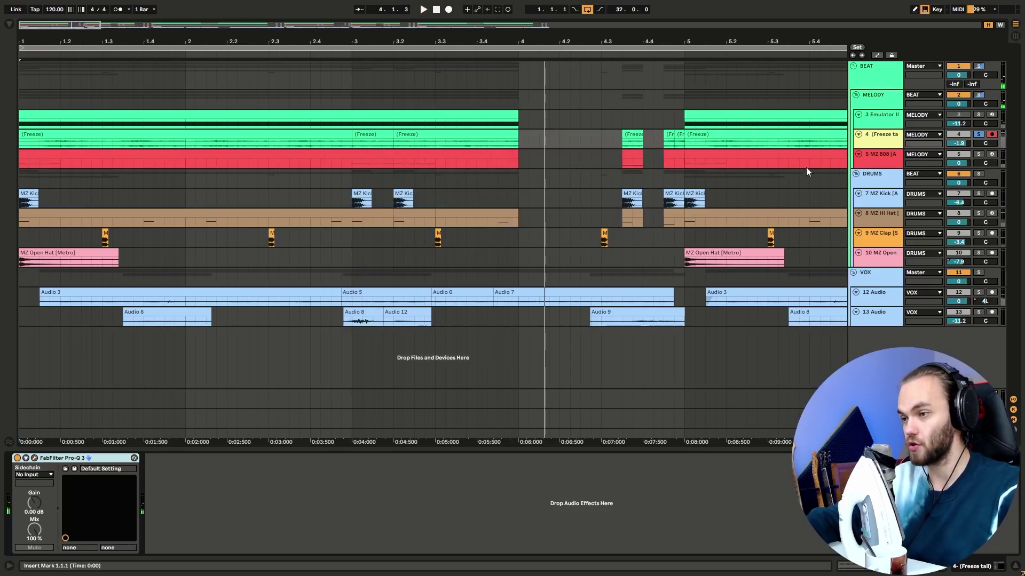
Step: Solo the DRUMS group and play the drum pattern
left_click(978, 174)
left_click(119, 193)
key("space")
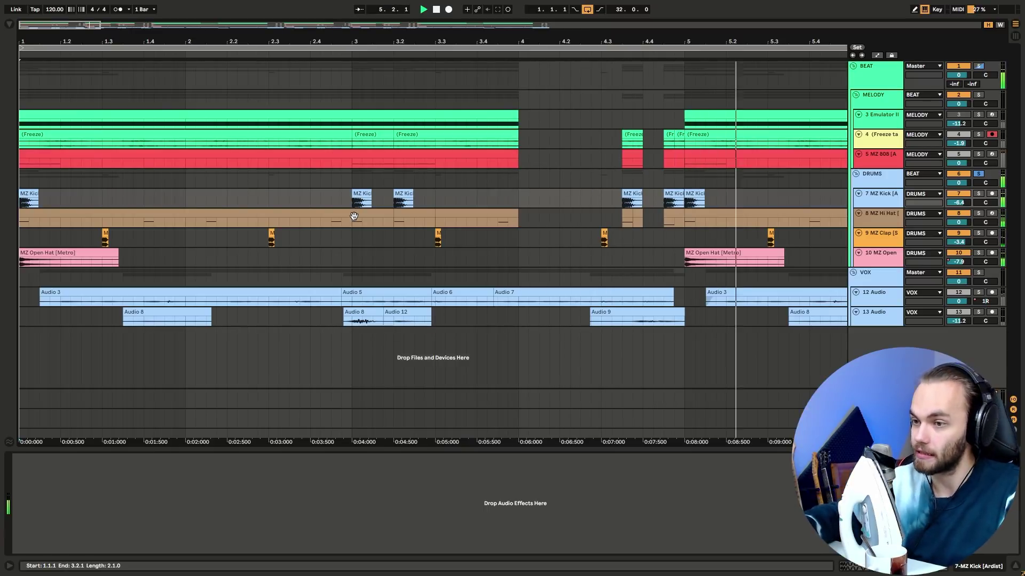
Step: Restart playback repeatedly to audition the opening drum hits of the pattern
key("space")
key("space")
key("space")
key("space")
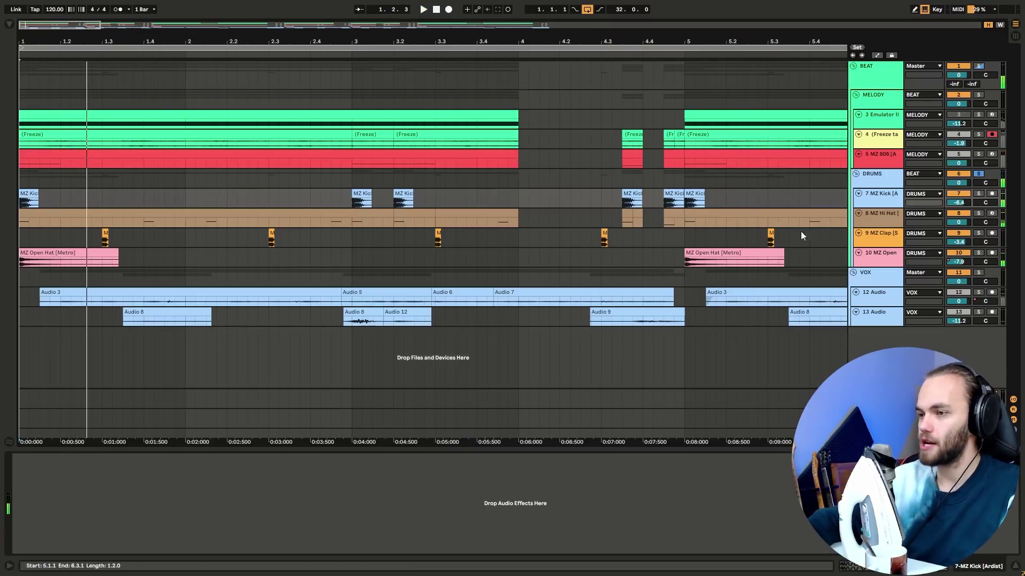
key("space")
key("space")
key("space")
key("space")
key("space")
key("space")
key("space")
key("space")
key("space")
key("space")
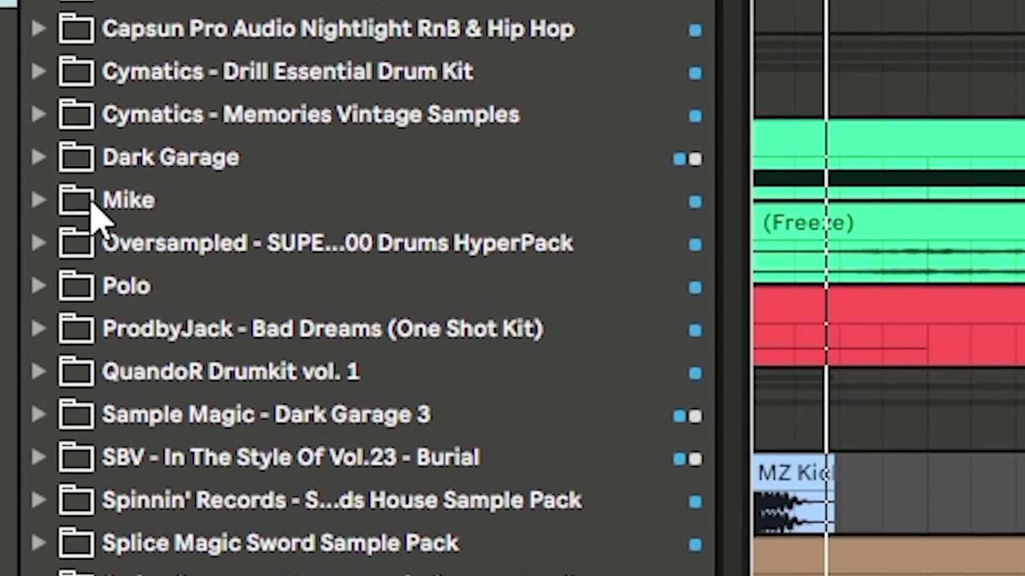
Step: Look through the drum sample pack folders in the browser
left_click(64, 197)
left_click(69, 114)
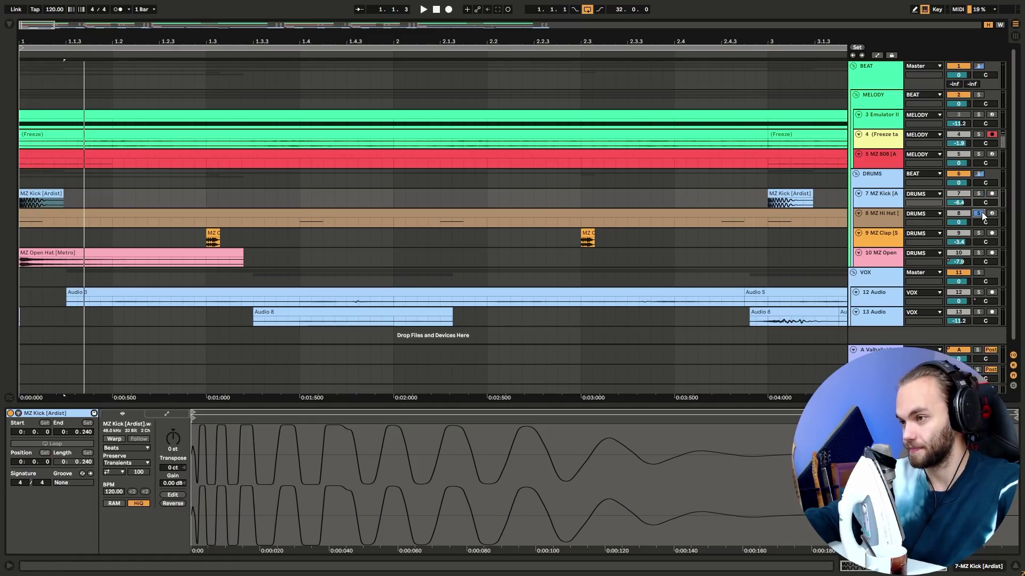
Step: Show the MZ Hi Hat track's sampler and repeatedly audition the opening of the soloed hi-hat part
key("space")
key("space")
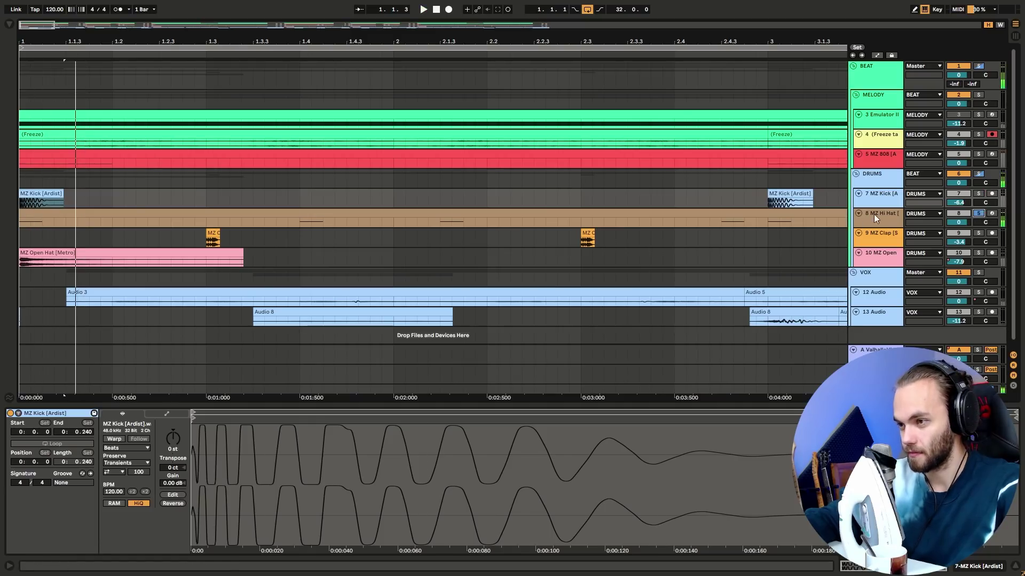
double_click(874, 215)
key("space")
key("space")
key("space")
key("space")
key("space")
key("space")
key("space")
key("space")
key("space")
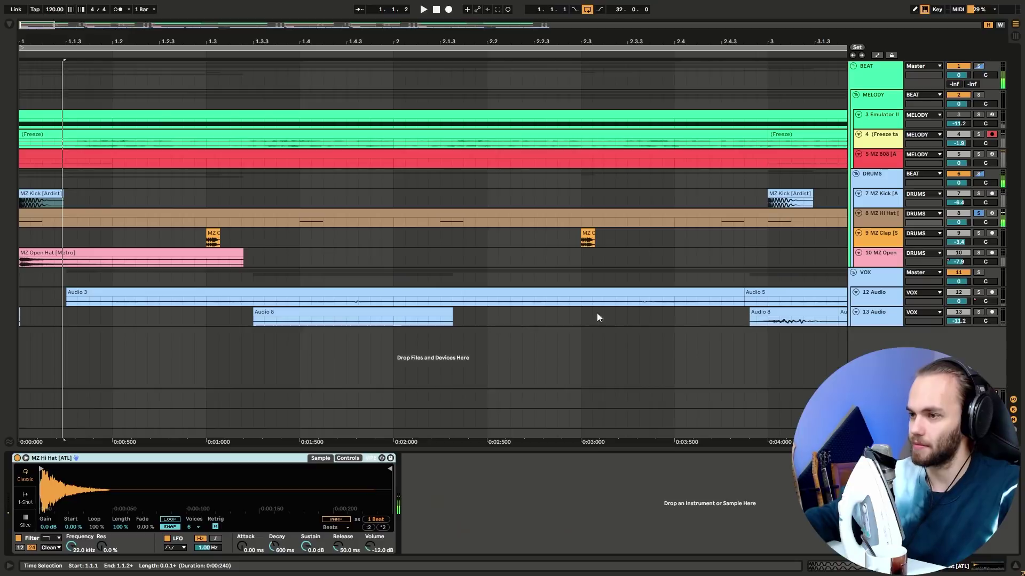
key("space")
key("space")
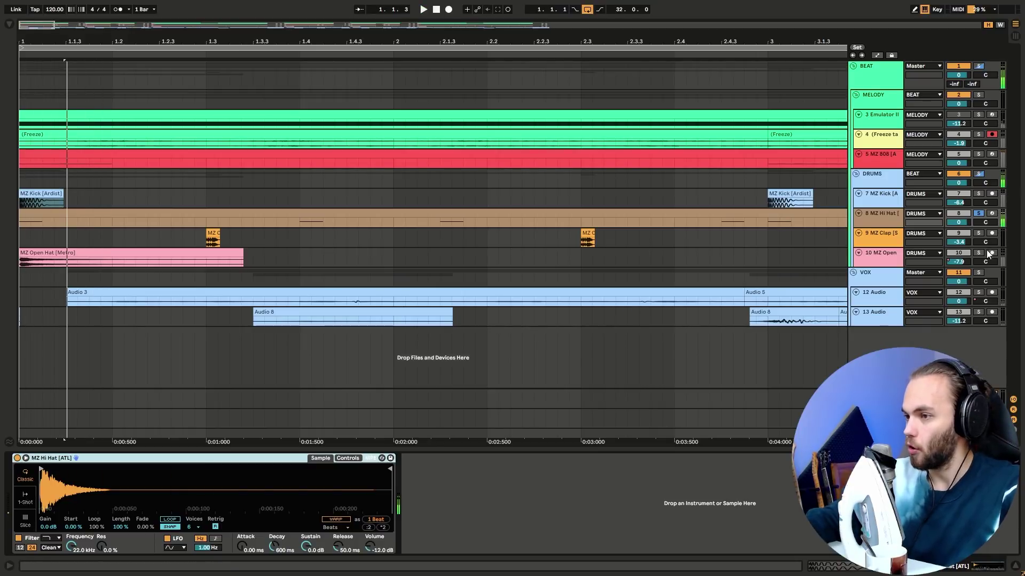
Step: Solo the open hat and clap tracks in turn to audition each, and take the clap out of solo
left_click(978, 253)
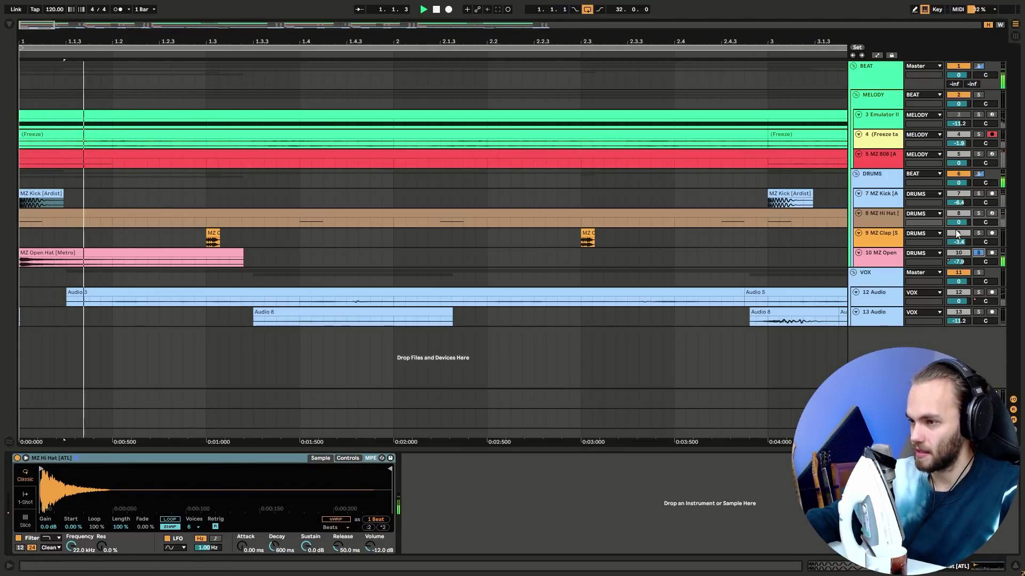
left_click(159, 236)
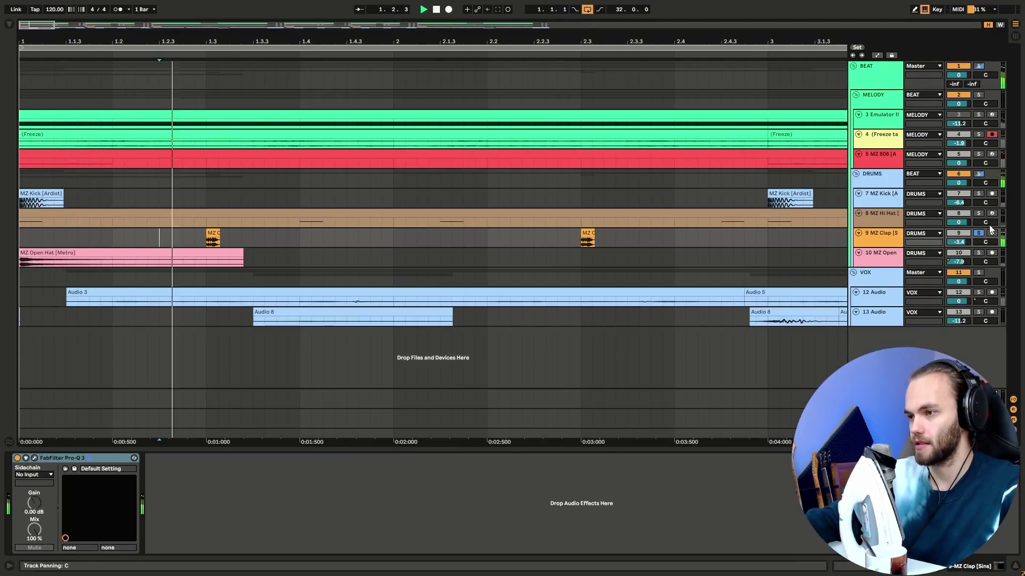
left_click(980, 235)
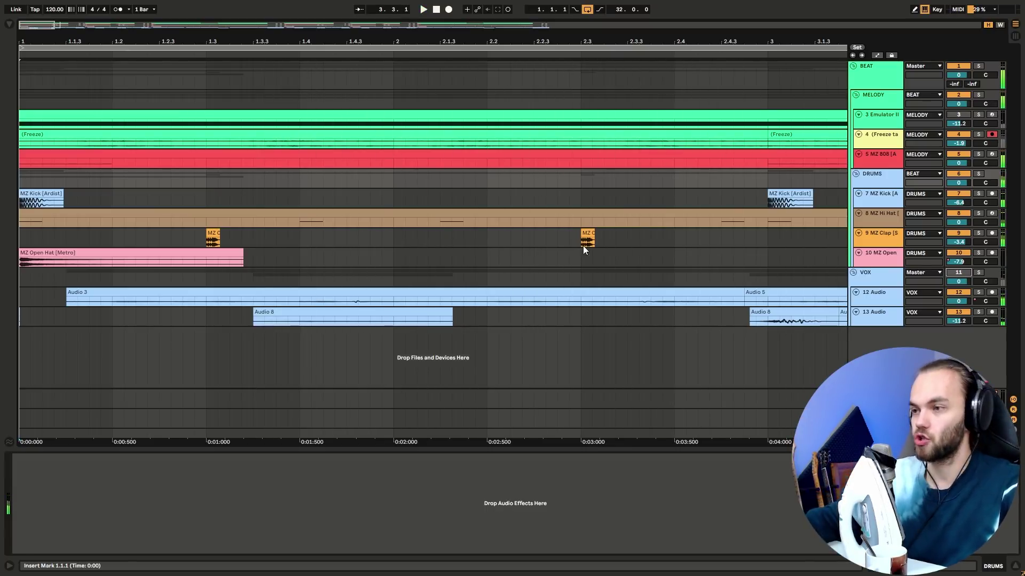
Step: Select the MZ 808 clip, show the track's devices, enlarge the track and play the soloed bass
left_click(26, 163)
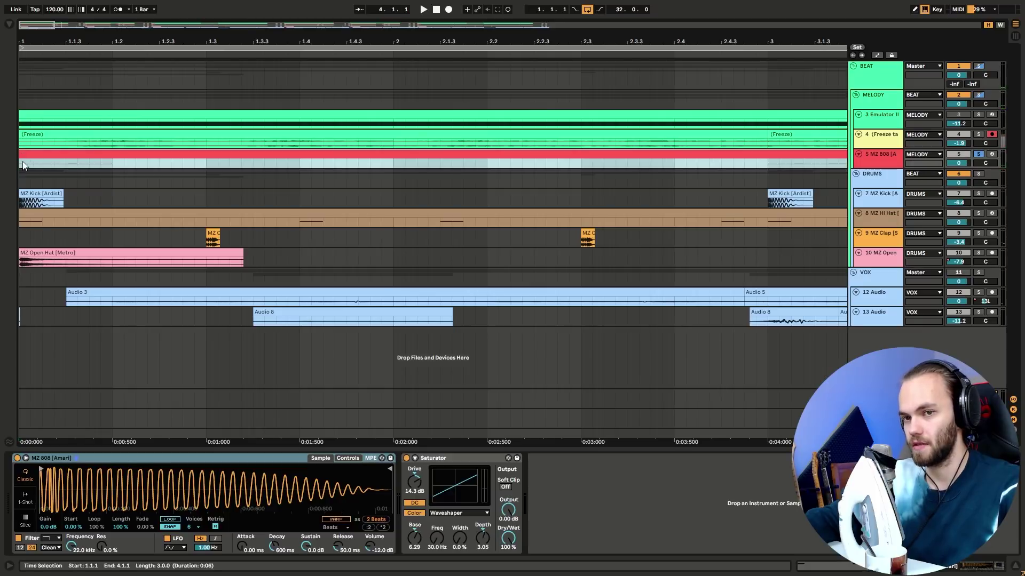
double_click(891, 164)
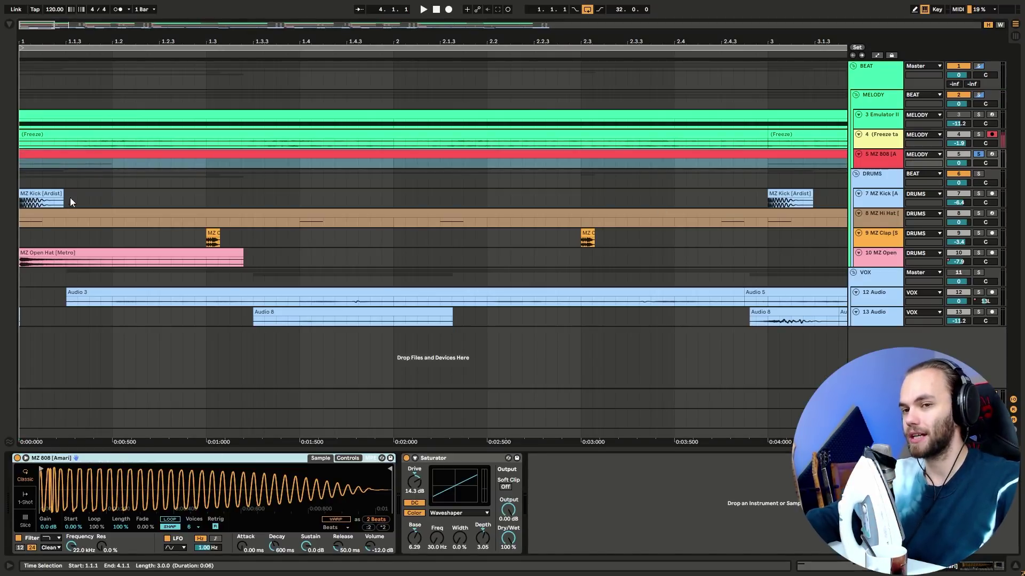
left_click_drag(887, 169, 880, 286)
left_click(167, 253)
left_click(113, 257)
left_click(25, 269)
left_click(23, 269)
key("space")
Step: Audition the 808 clip's first E3 note lengthened to two beats, then shorten it back to one beat and replay it
double_click(28, 272)
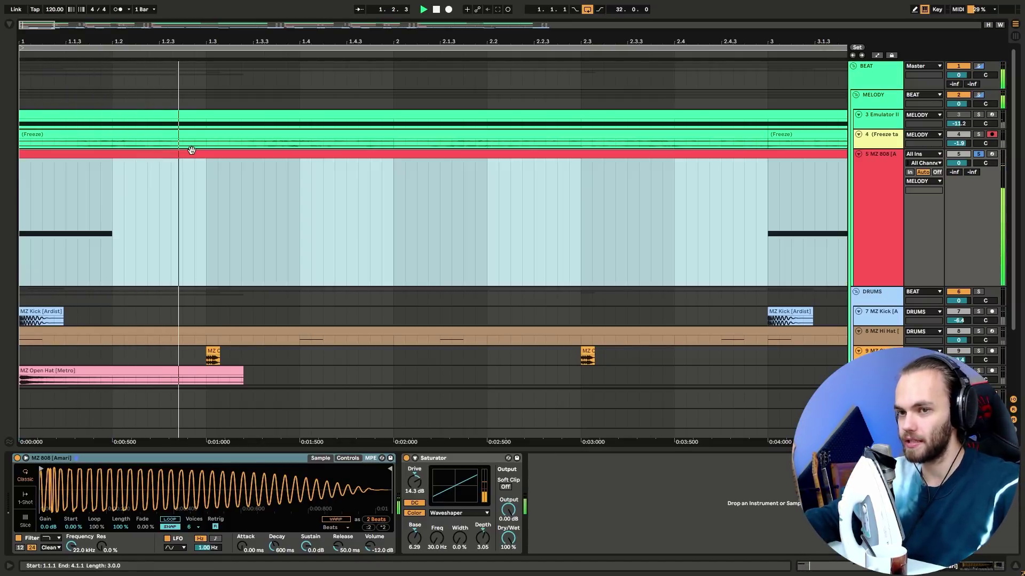
left_click(357, 446)
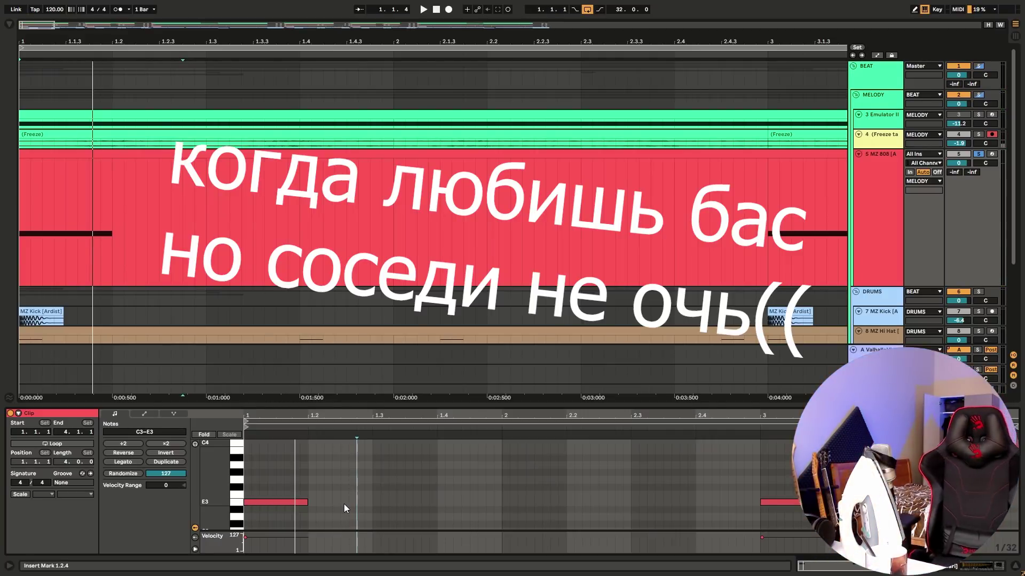
key("space")
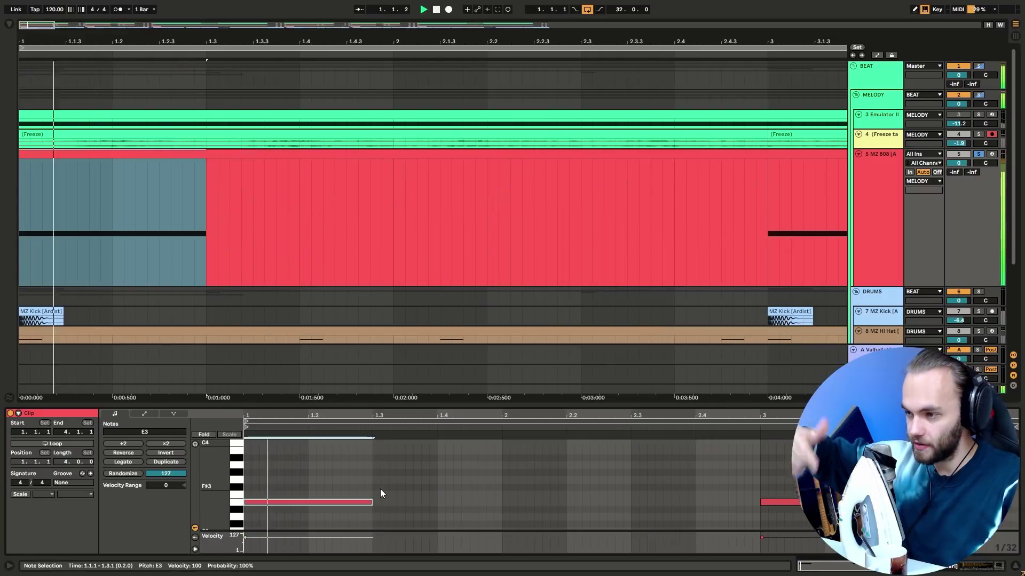
key("space")
left_click_drag(372, 502, 307, 508)
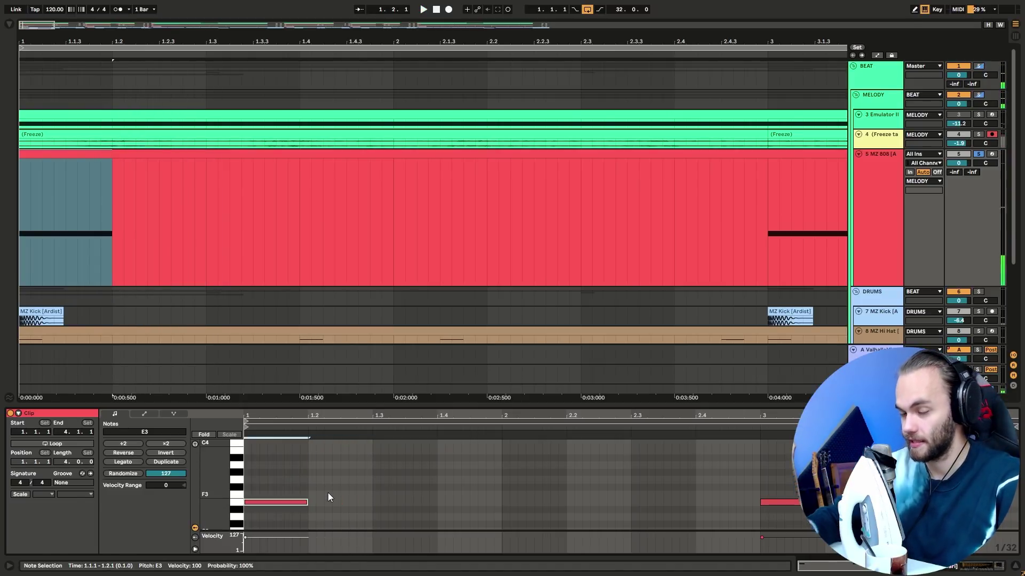
key("space")
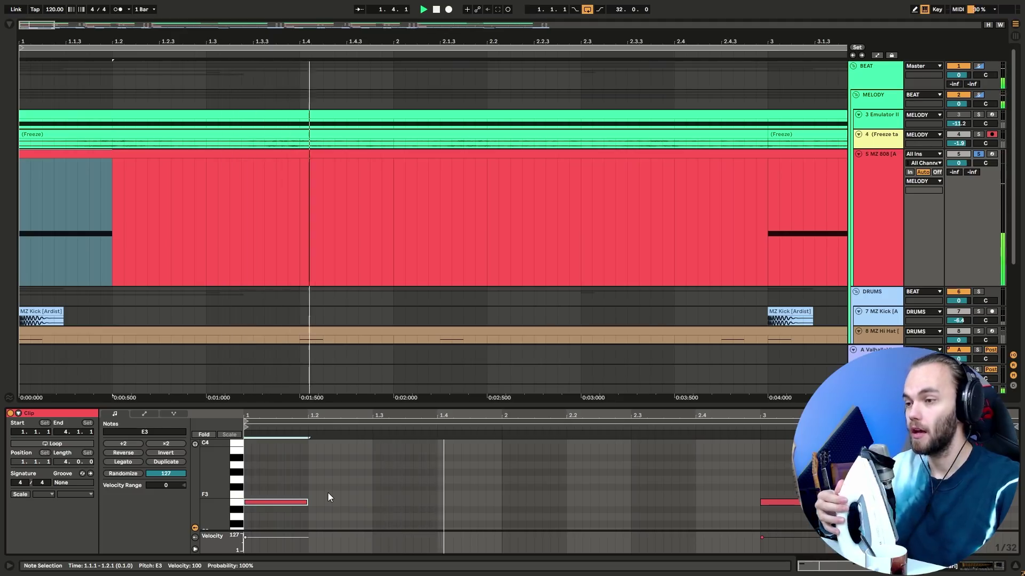
key("space")
Step: Show the 808 track's devices and audition the soloed bass with the Saturator bypassed
double_click(857, 187)
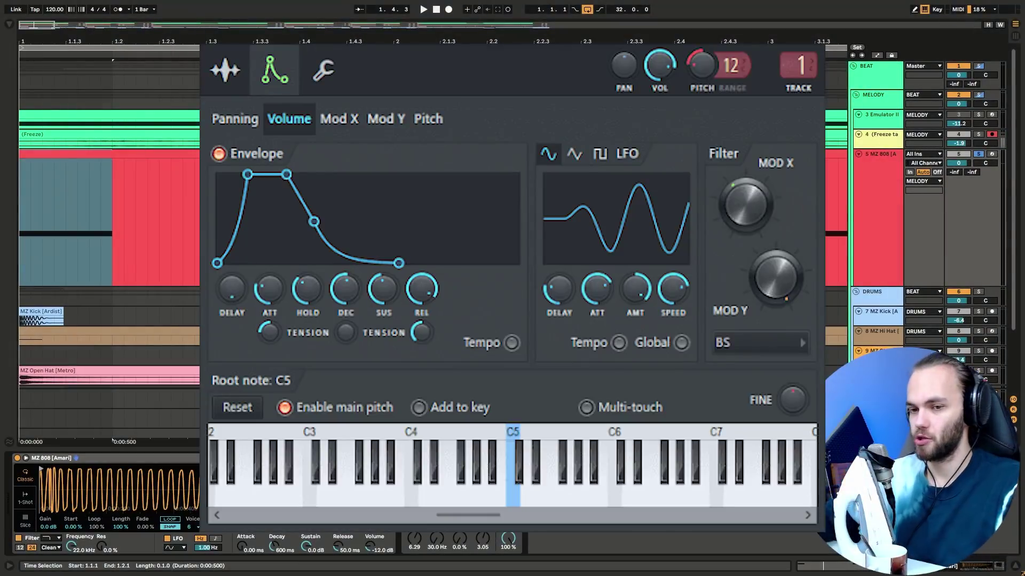
left_click(89, 253)
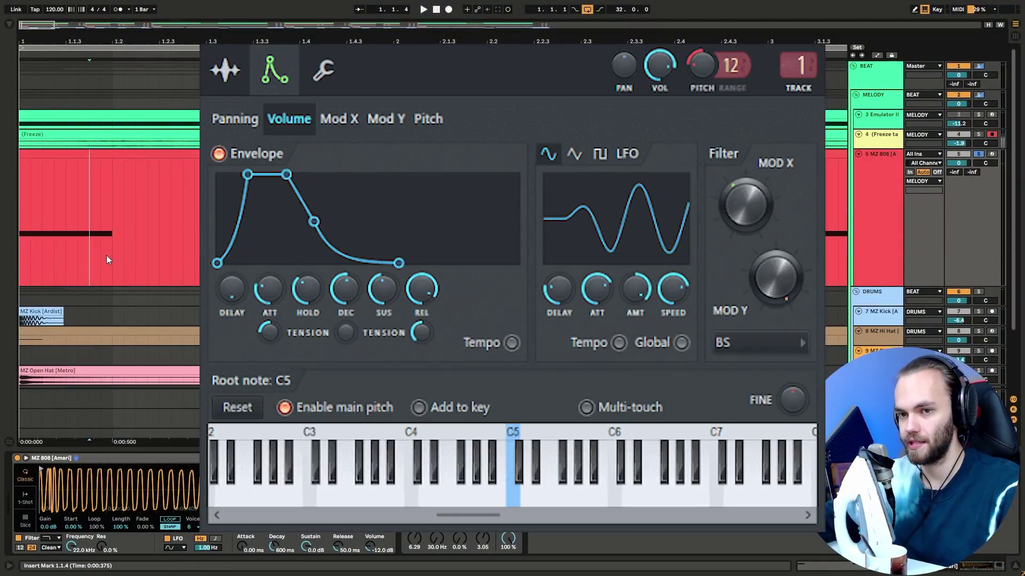
key("space")
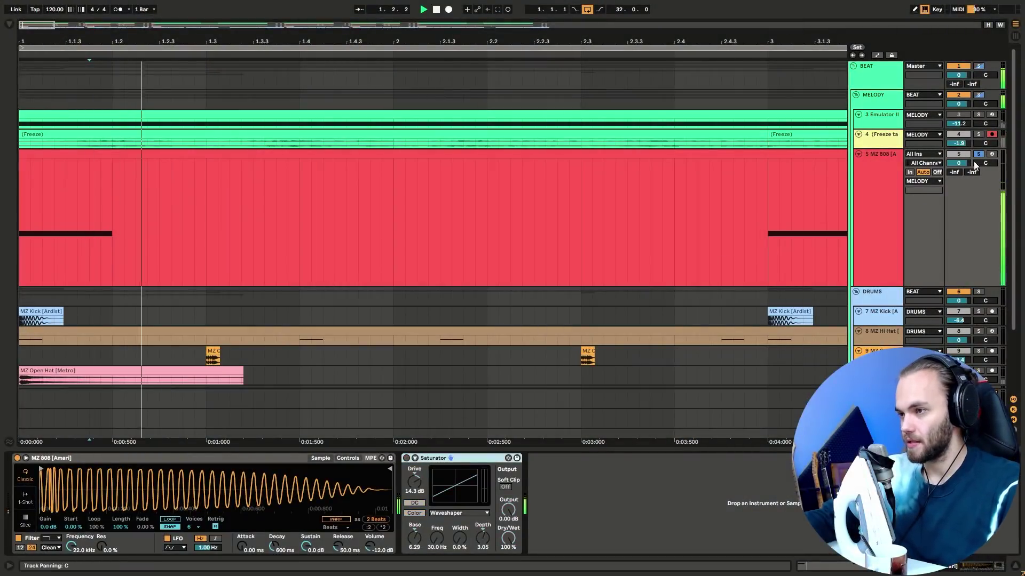
Step: Unsolo the 808, play the full beat from the start and switch the 808's Saturator on
left_click(978, 154)
key("space")
key("space")
key("Home")
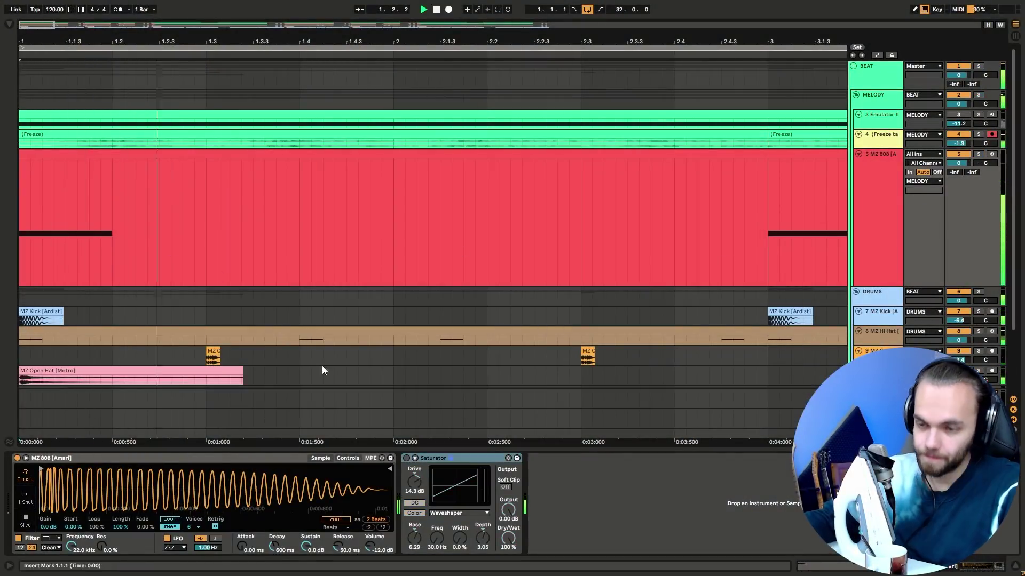
left_click(406, 458)
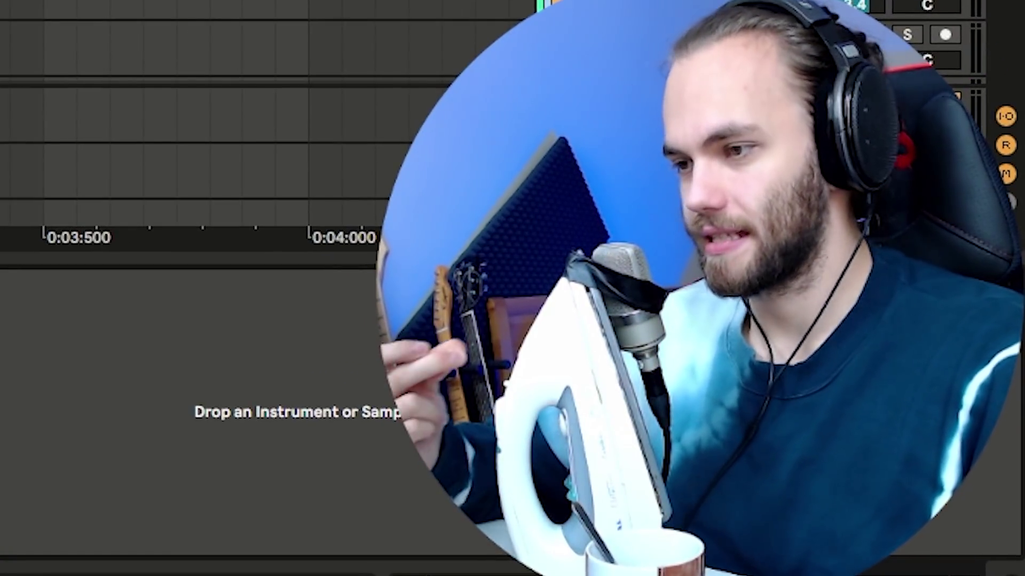
scroll(267, 43, "down", 1)
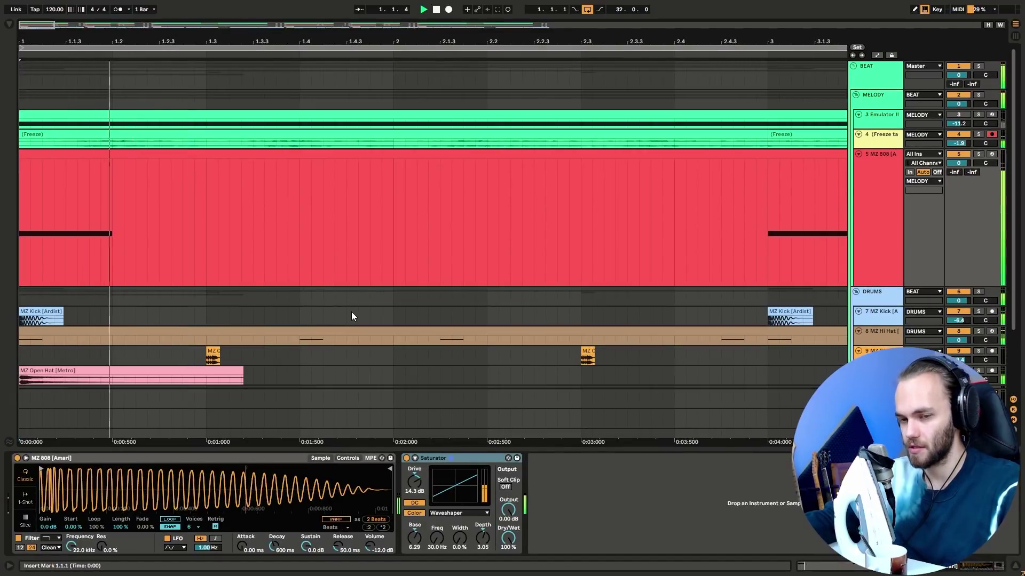
Step: Replay the full beat from the start, comparing the 808 with its Saturator bypassed and active
key("space")
key("space")
left_click(406, 458)
key("space")
key("space")
left_click(407, 459)
key("space")
key("space")
Step: Solo the 808 track and audition it from bar 1 and bar 3 with the Saturator's DC option off
left_click(978, 154)
key("space")
key("space")
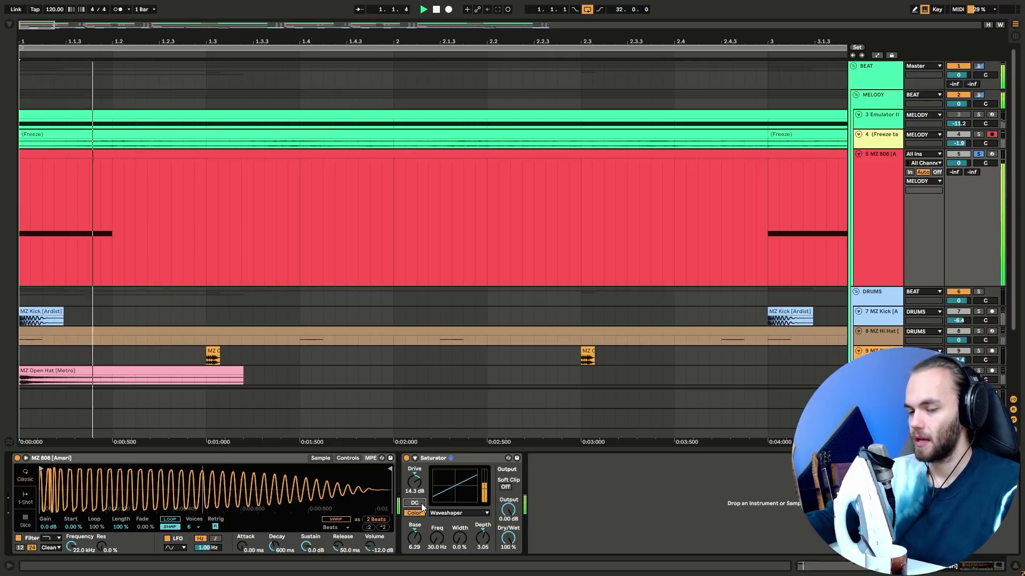
key("space")
key("space")
key("space")
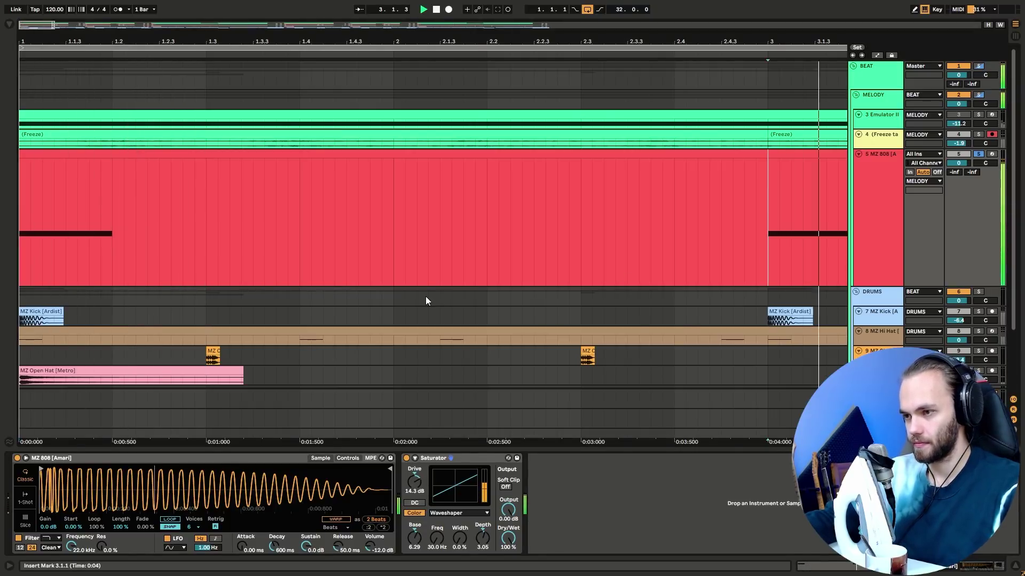
Step: Play the soloed 808 from bar 3 and switch the Saturator's DC option back on
scroll(427, 302, "down", 2)
key("space")
left_click(406, 458)
key("space")
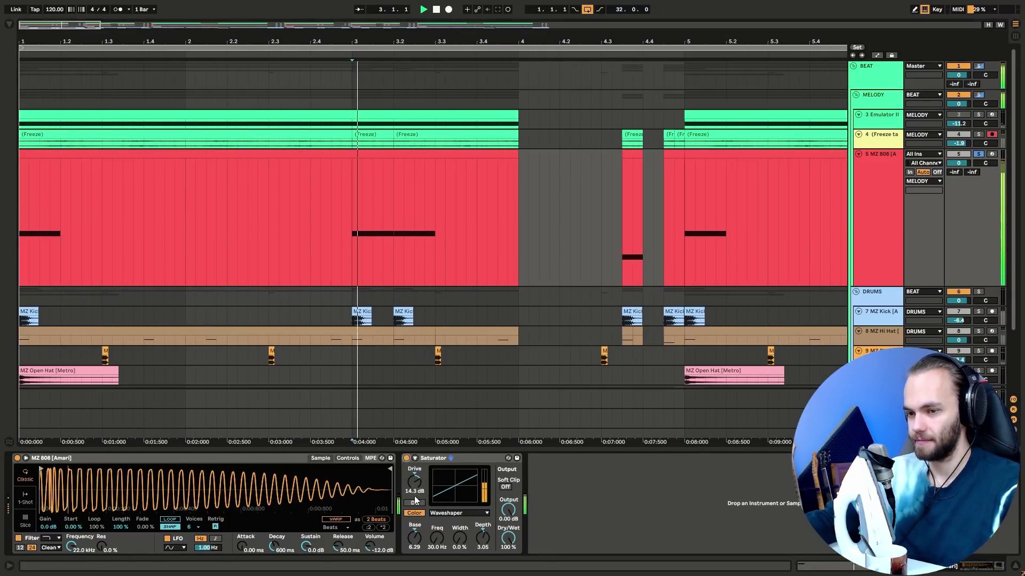
key("space")
left_click(420, 504)
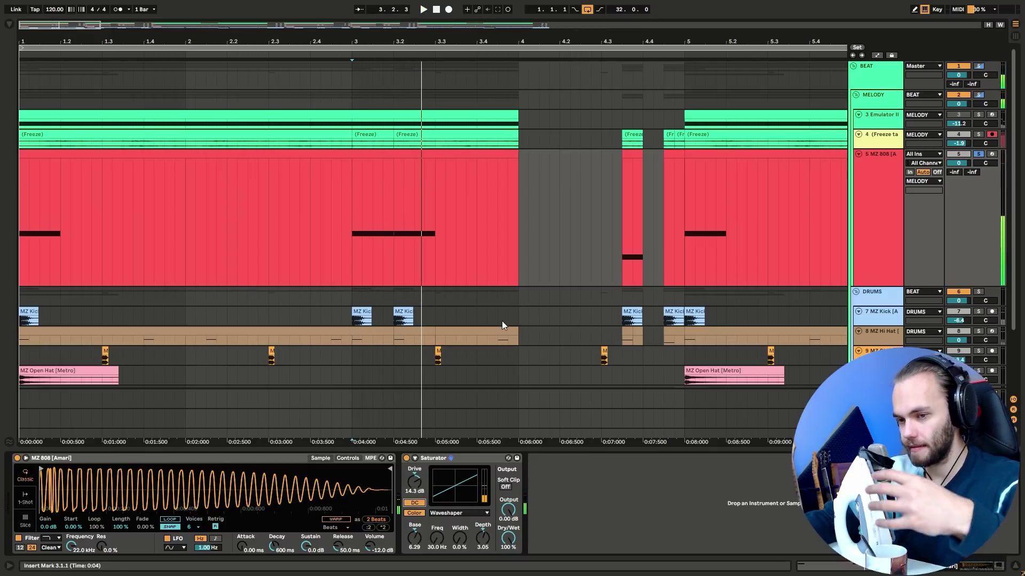
Step: Set the 808 Saturator's drive to 14.9 dB and play the full beat from 4.2.2
key("space")
double_click(417, 484)
key("space")
key("space")
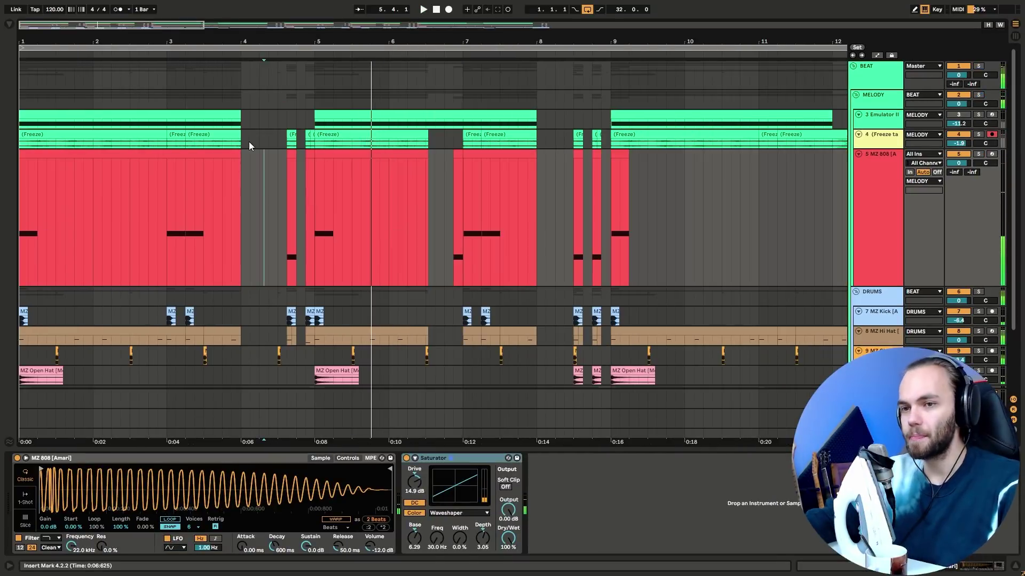
Step: Mark the bar 4 gap from the Emulator track down to the kick track and play the beat through it from 3.3.3
scroll(249, 142, "up", 5)
left_click_drag(254, 114, 454, 315)
left_click(461, 316)
left_click(96, 314)
key("space")
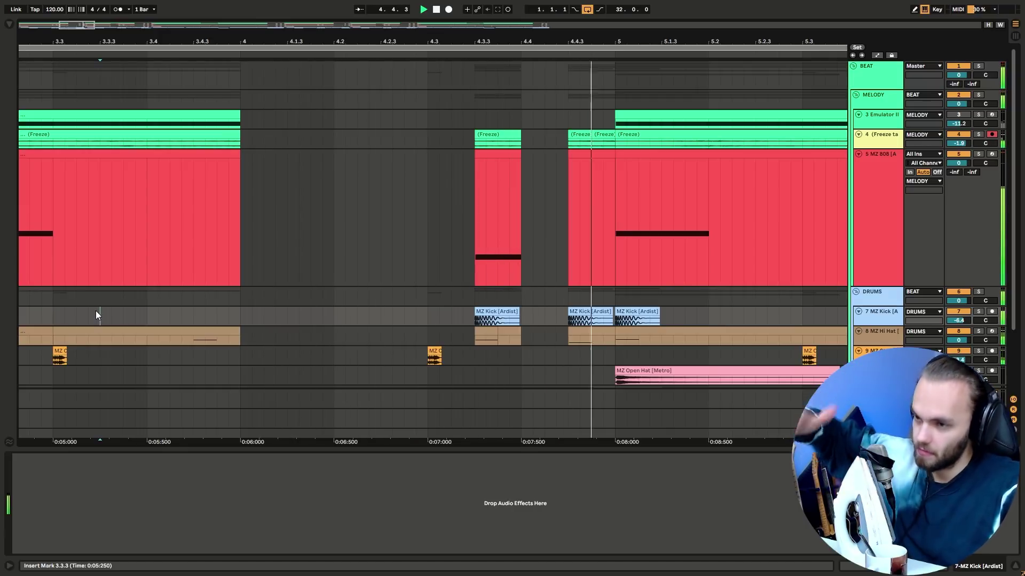
key("space")
scroll(235, 292, "down", 10)
scroll(93, 313, "up", 5)
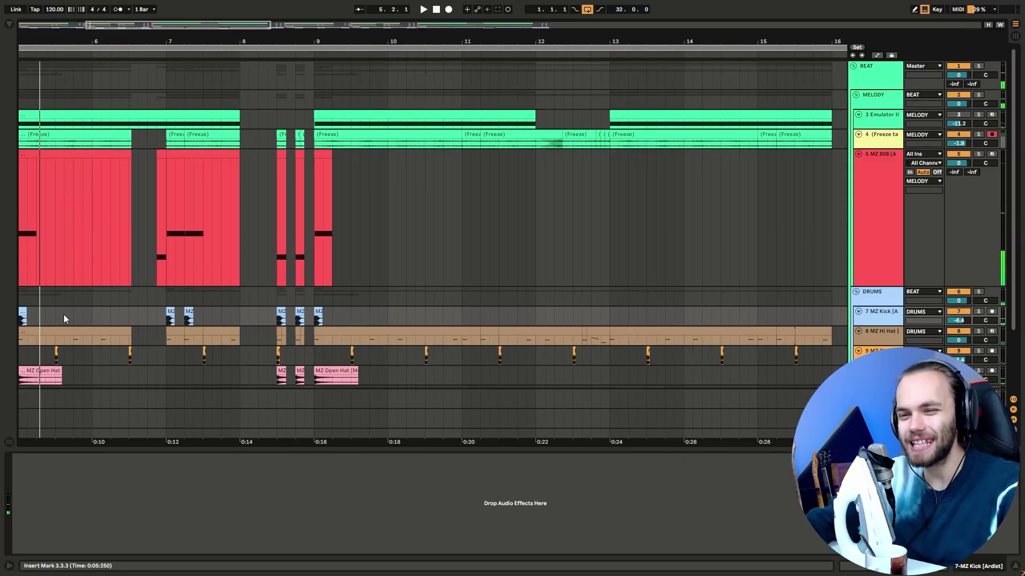
scroll(69, 314, "left", 2)
scroll(101, 303, "down", 4)
scroll(76, 306, "left", 2)
scroll(38, 311, "up", 10)
scroll(47, 309, "right", 2)
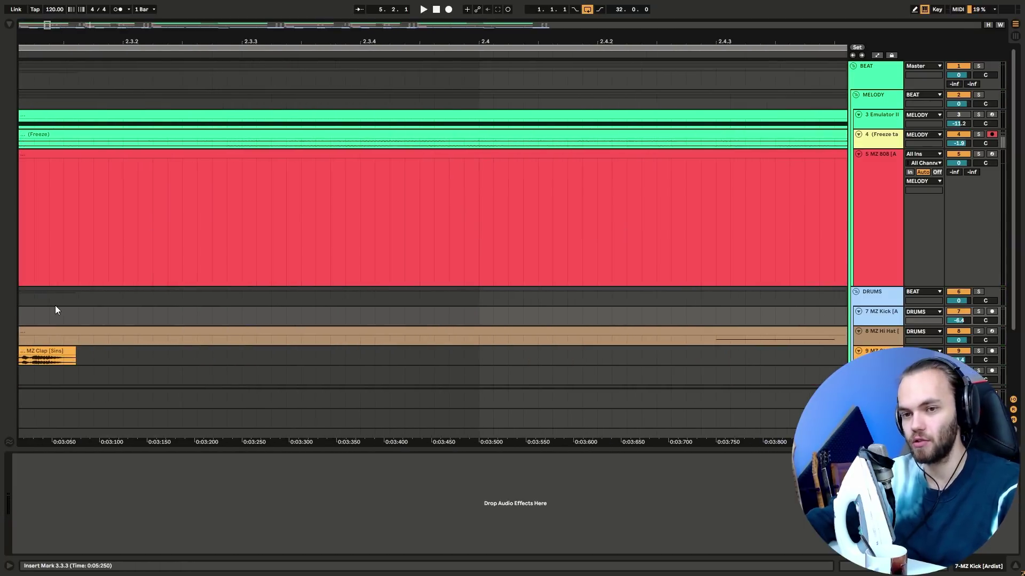
scroll(56, 306, "down", 10)
scroll(56, 306, "up", 8)
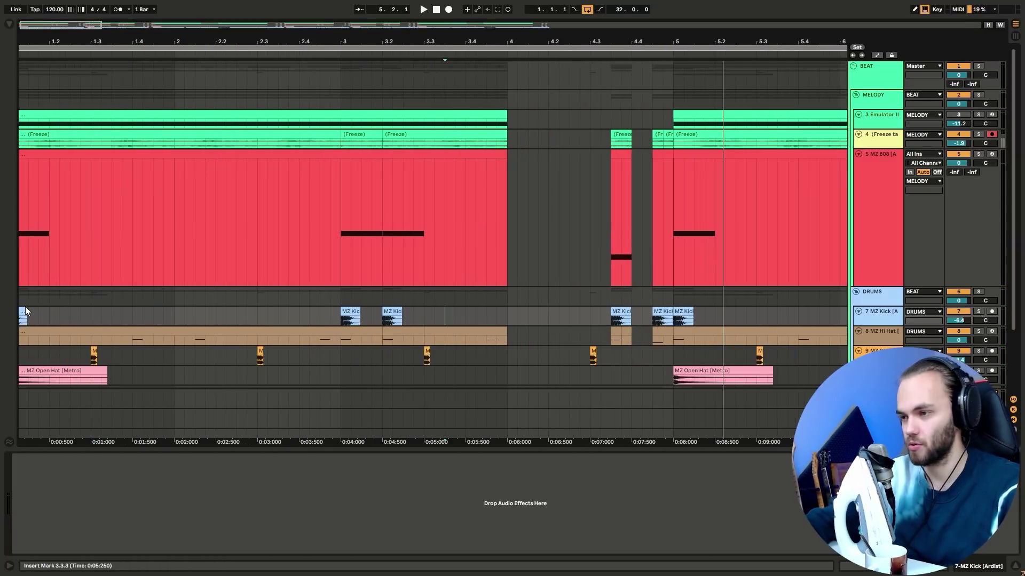
Step: Unmute the VOX group and play the beat with the vocals from 1.1.2
scroll(66, 308, "down", 3)
left_click(954, 307)
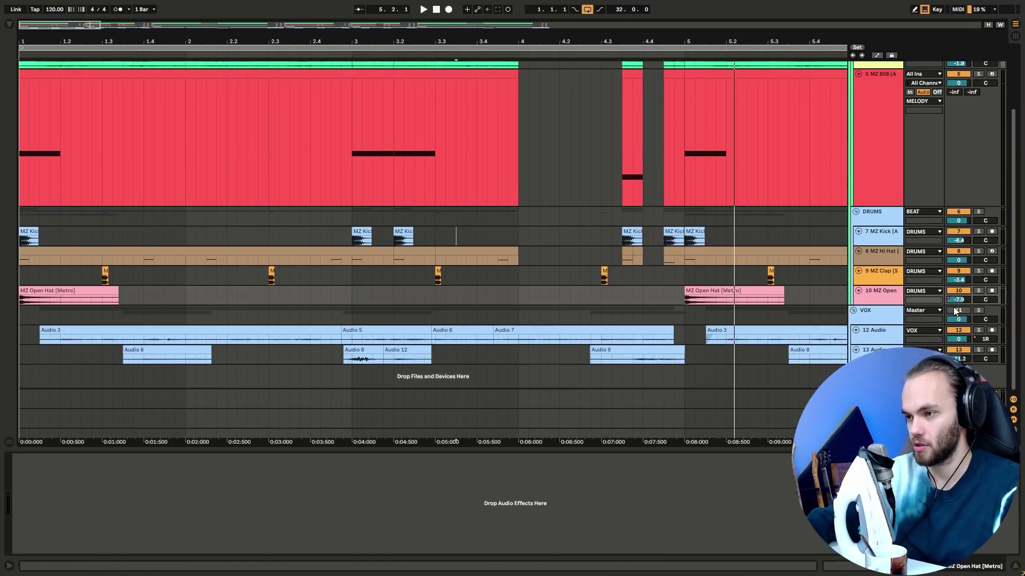
left_click(30, 320)
key("space")
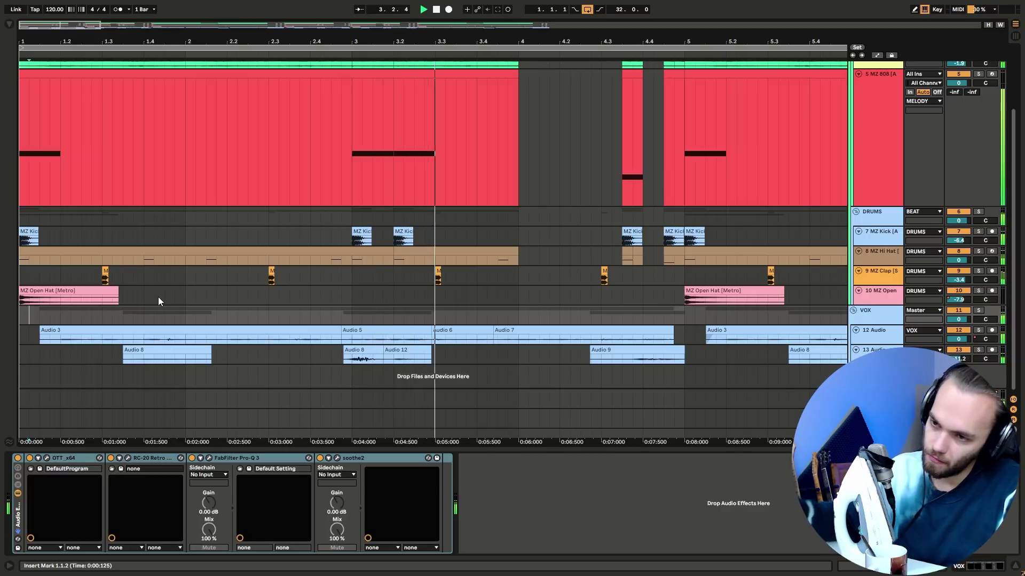
key("space")
Step: Solo the VOX group, audition the vocals with track 12's devices shown, select its OTT and replay from the start
left_click(50, 339)
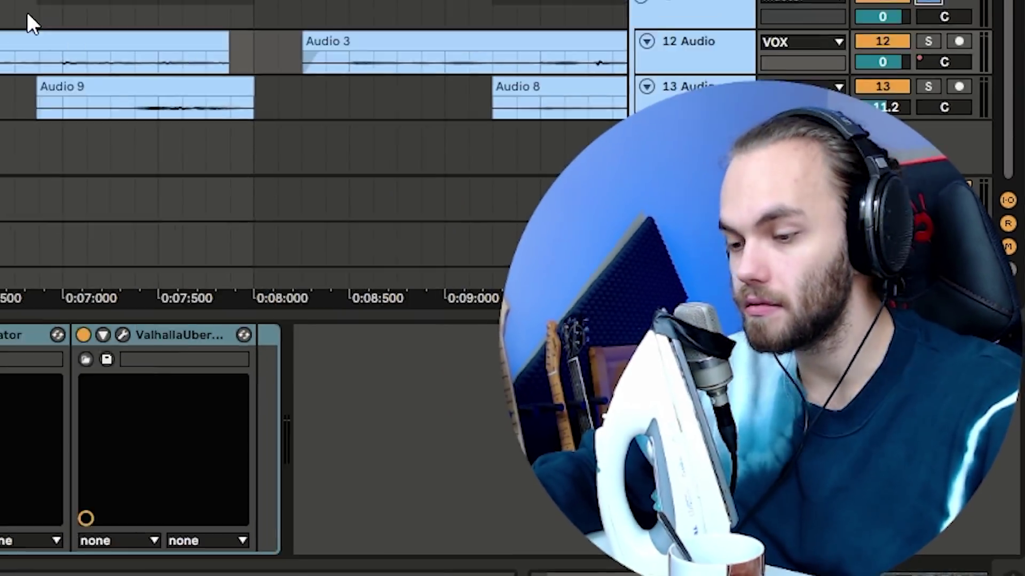
key("space")
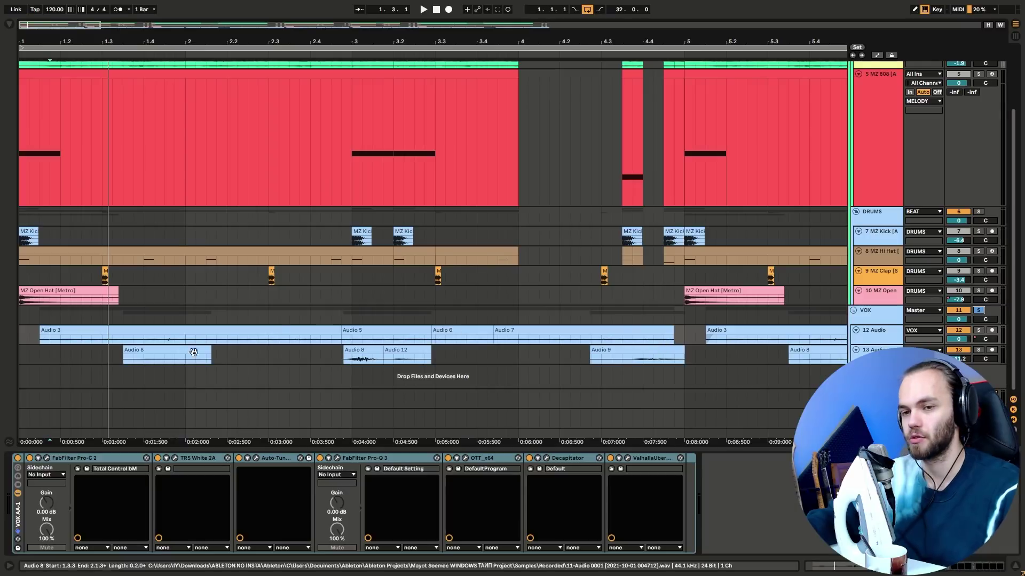
key("space")
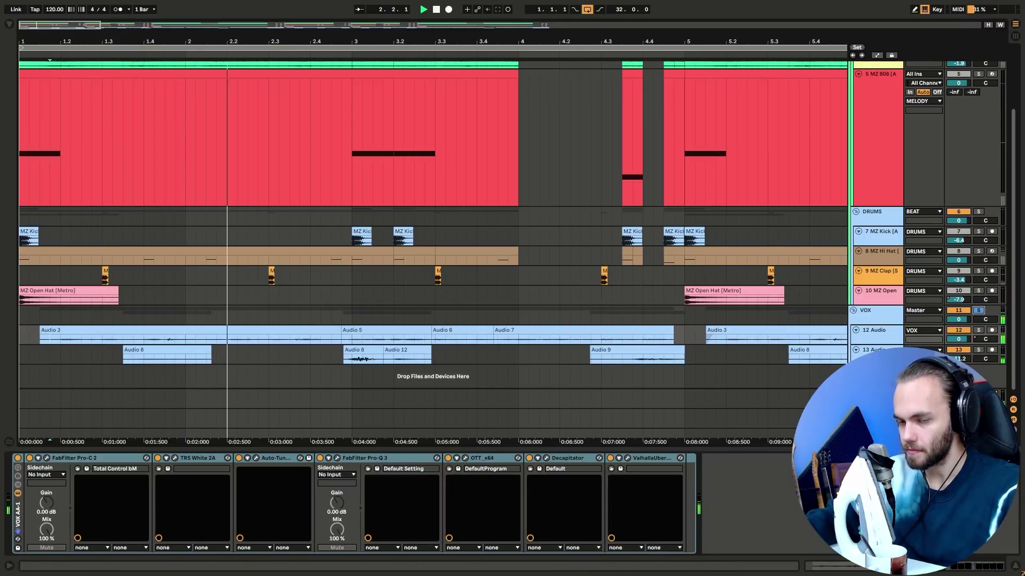
key("space")
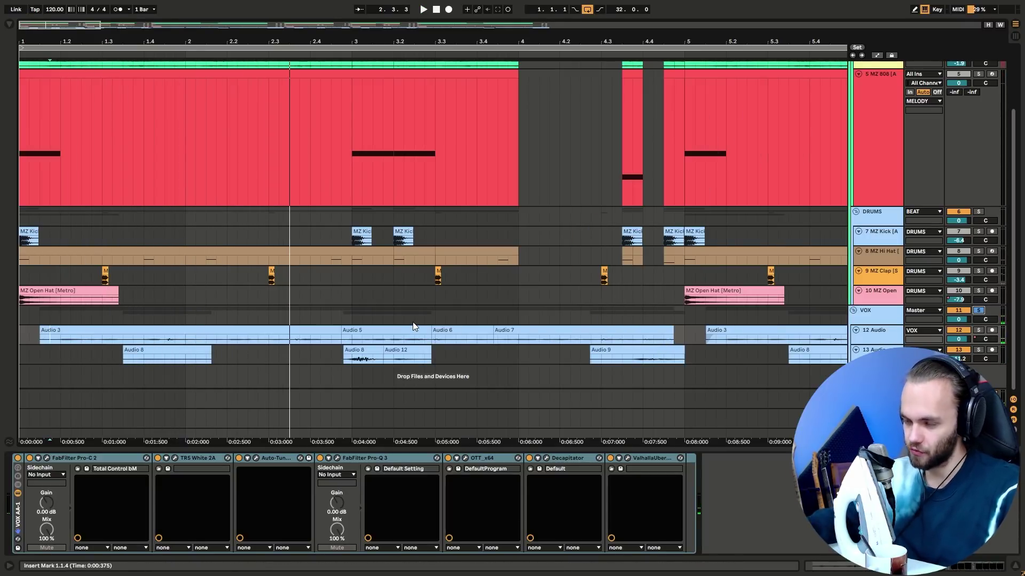
left_click(493, 460)
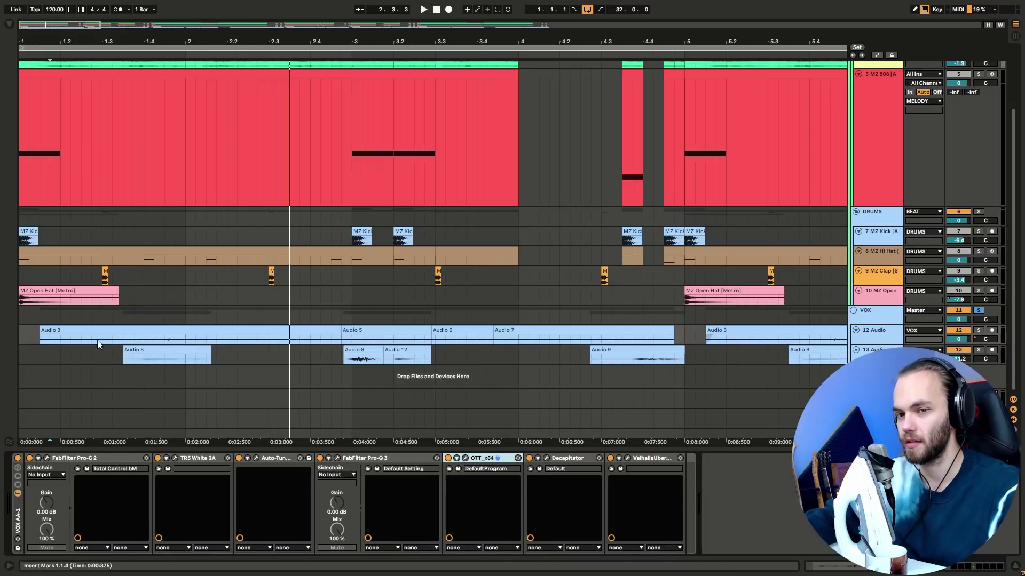
left_click(23, 338)
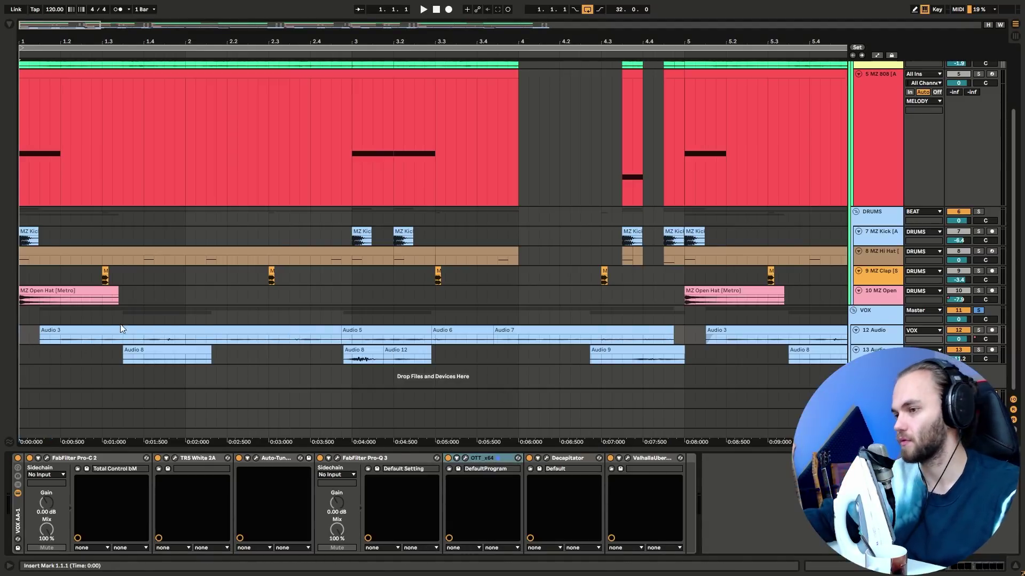
key("space")
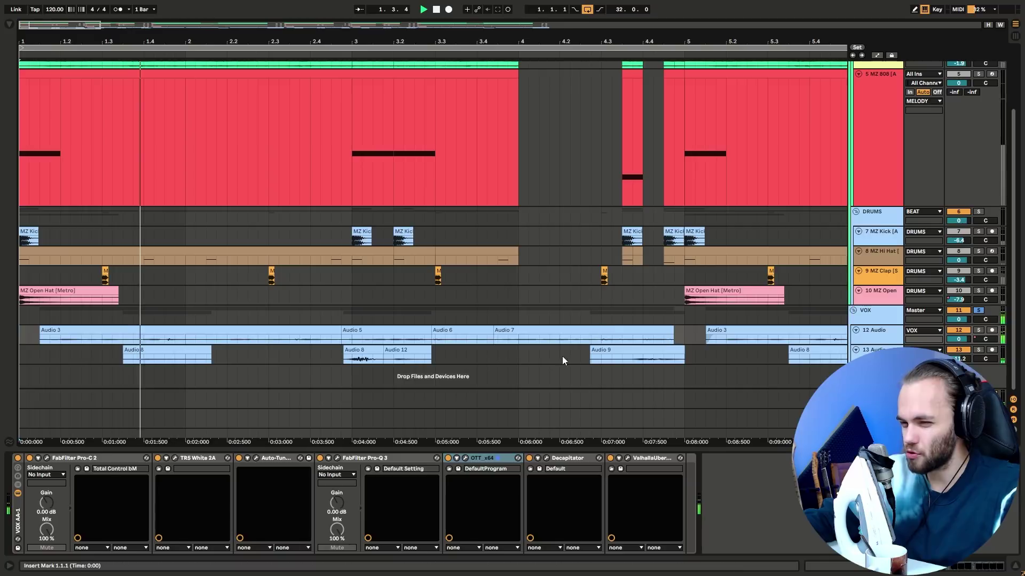
Step: Inspect the Decapitator and OTT plug-in windows on vocal track 12, closing each and replaying the soloed vocals
left_click(546, 459)
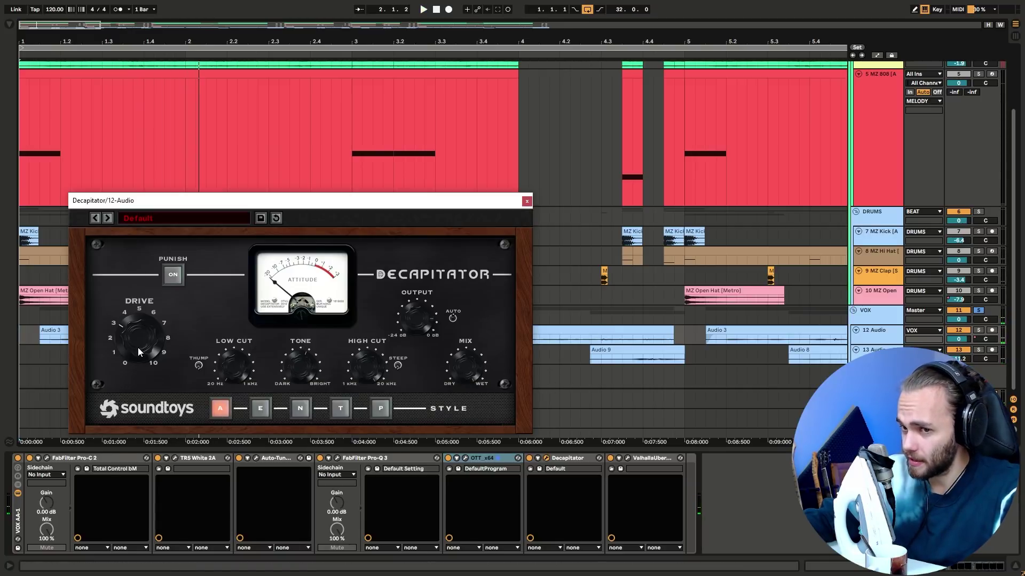
left_click(527, 201)
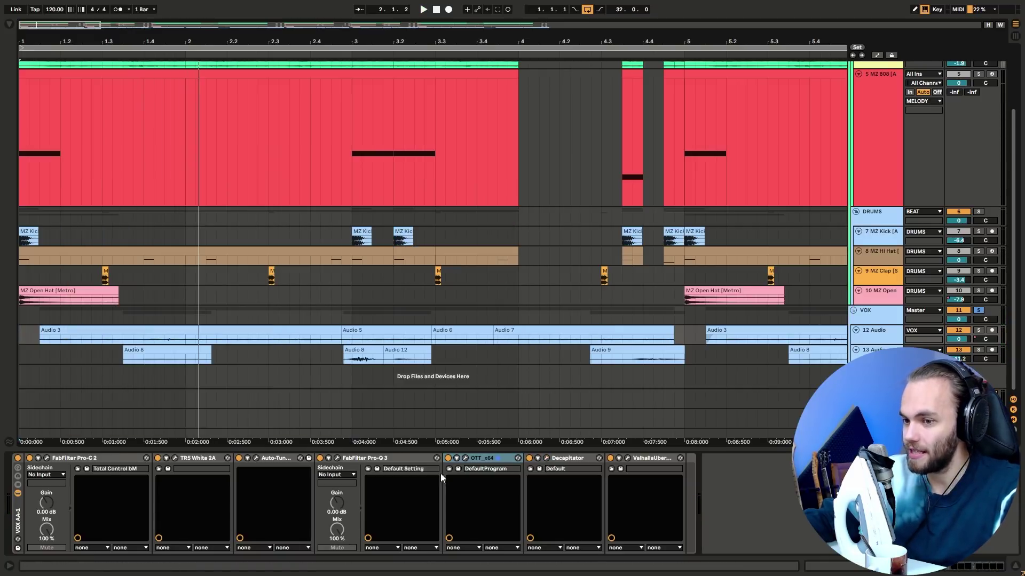
left_click(465, 459)
key("space")
left_click(465, 458)
key("space")
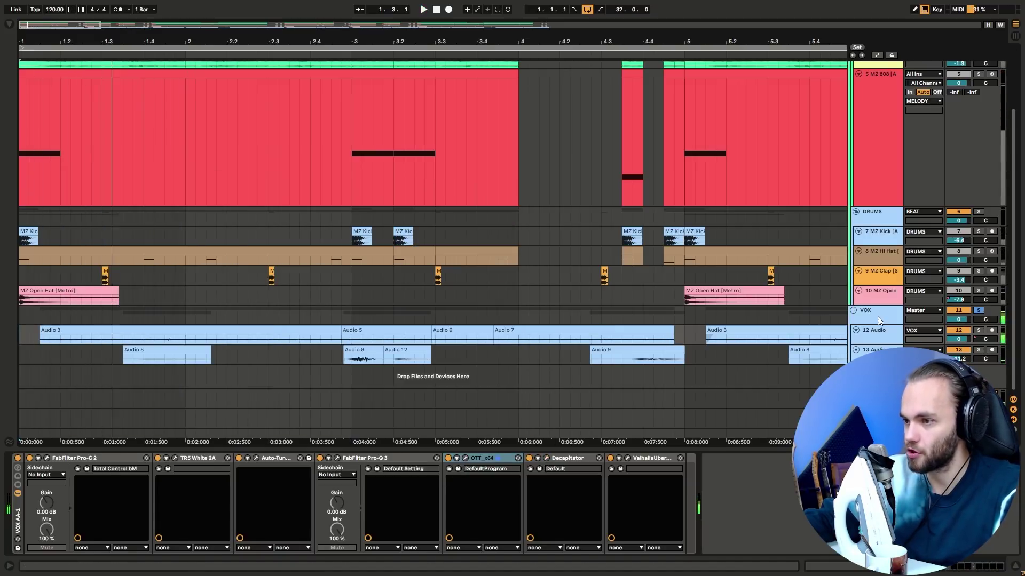
Step: Set the VOX group's OTT depth to 21 % while the soloed vocals play, and close the plug-in window
left_click(795, 320)
left_click(47, 458)
key("space")
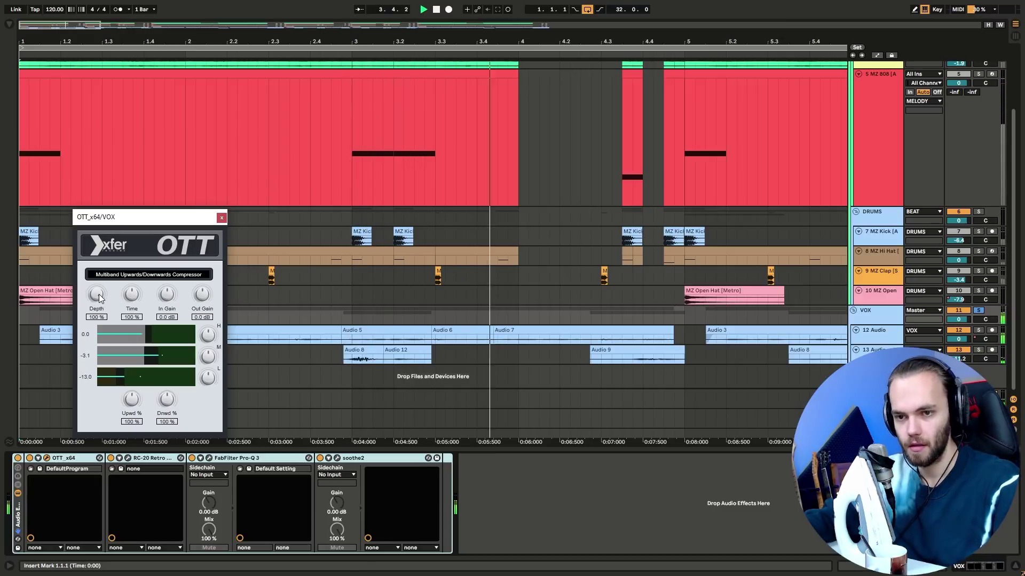
left_click_drag(98, 298, 82, 321)
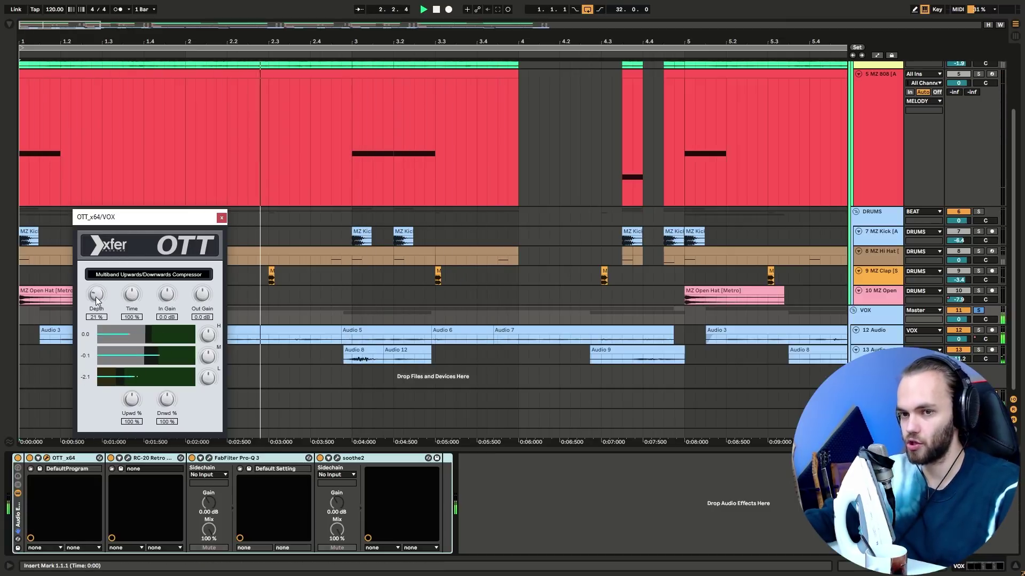
left_click(220, 217)
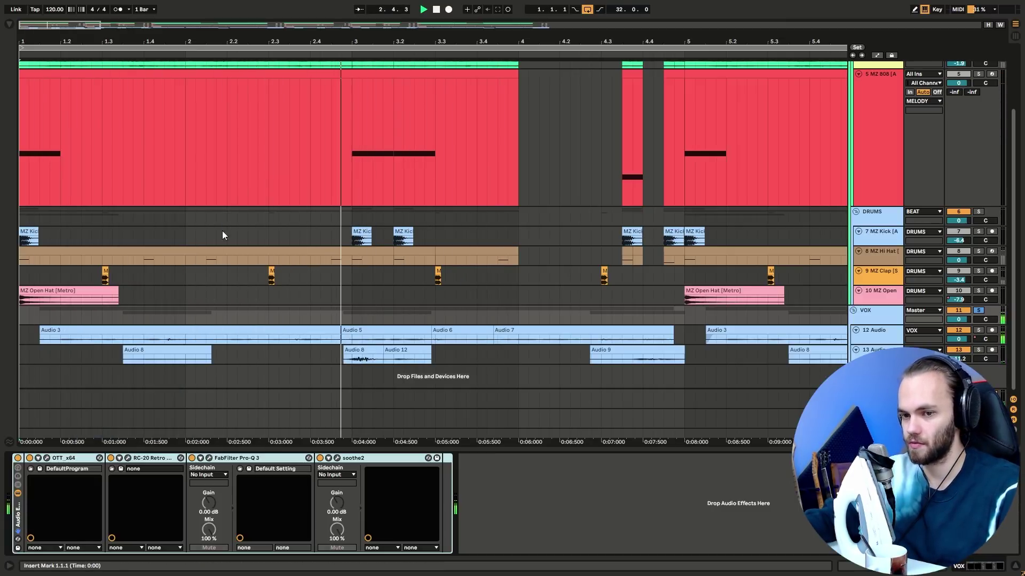
Step: Inspect the VOX group's soothe2 and compare the playing vocals with it bypassed and active
left_click(337, 458)
left_click(337, 459)
left_click(319, 458)
left_click(319, 458)
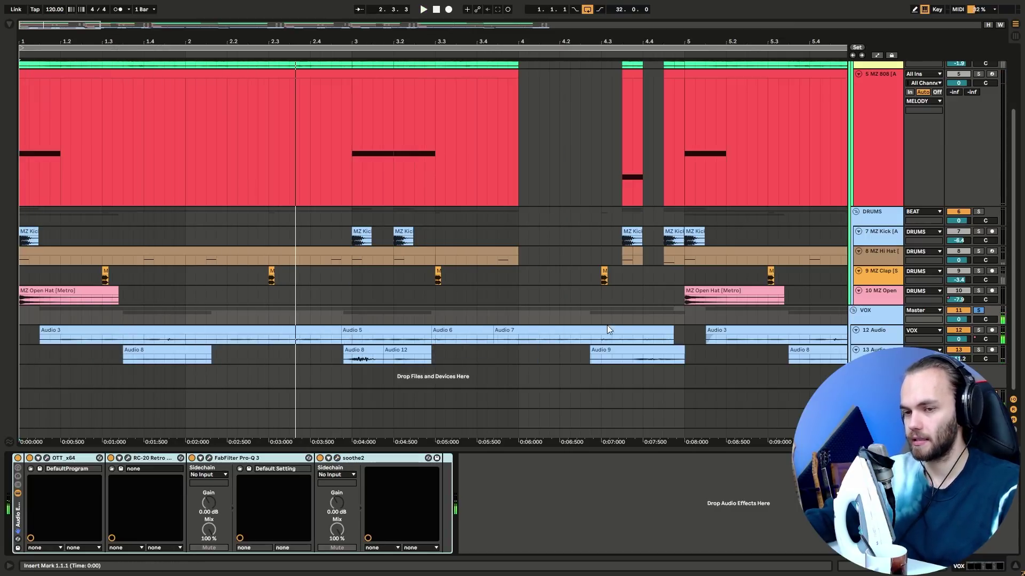
Step: Solo vocal track 13, show its devices and play its Audio 9 clip from 4.3.3
left_click(978, 351)
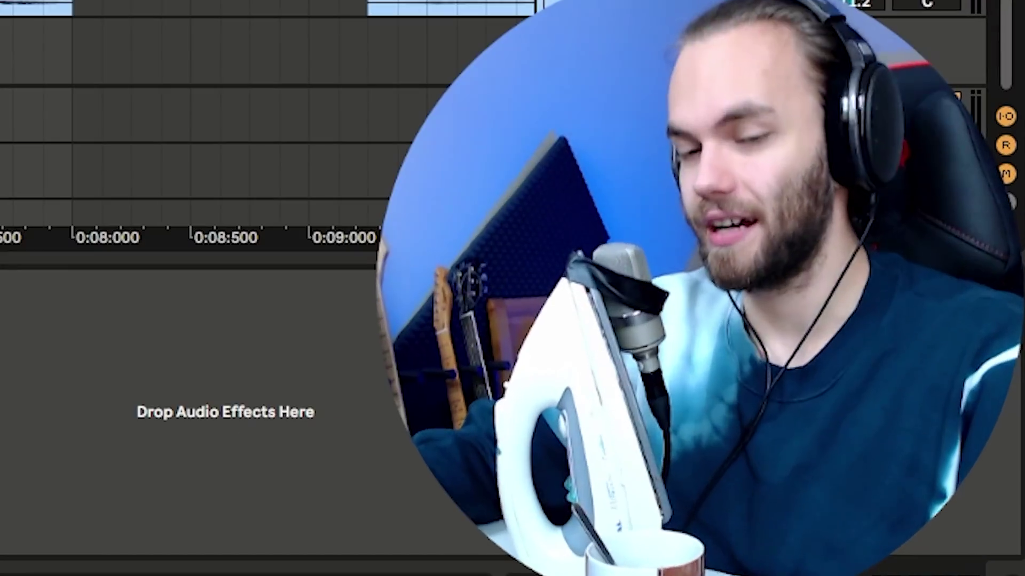
left_click(875, 350)
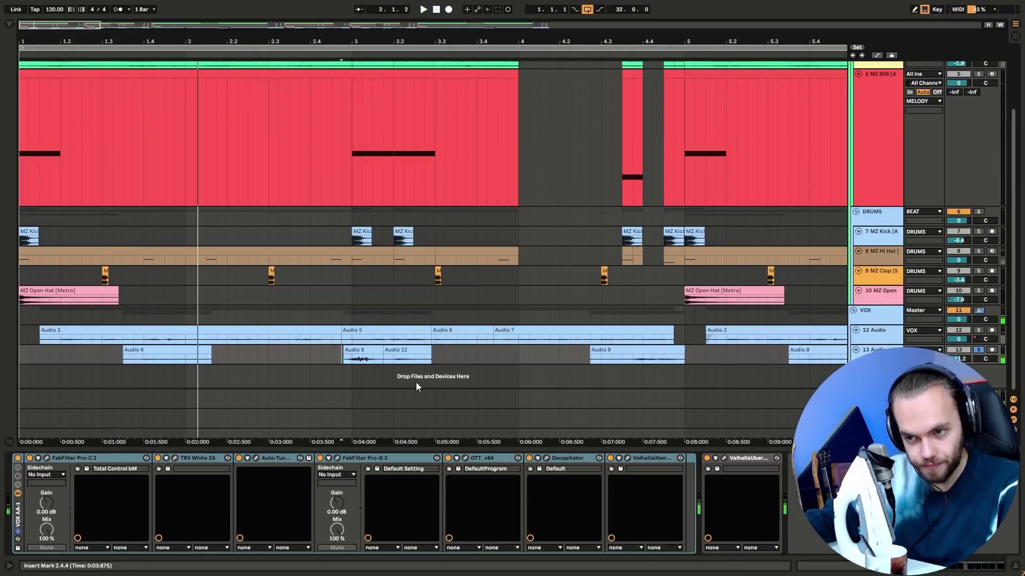
left_click(621, 362)
key("space")
key("space")
scroll(417, 360, "down", 2)
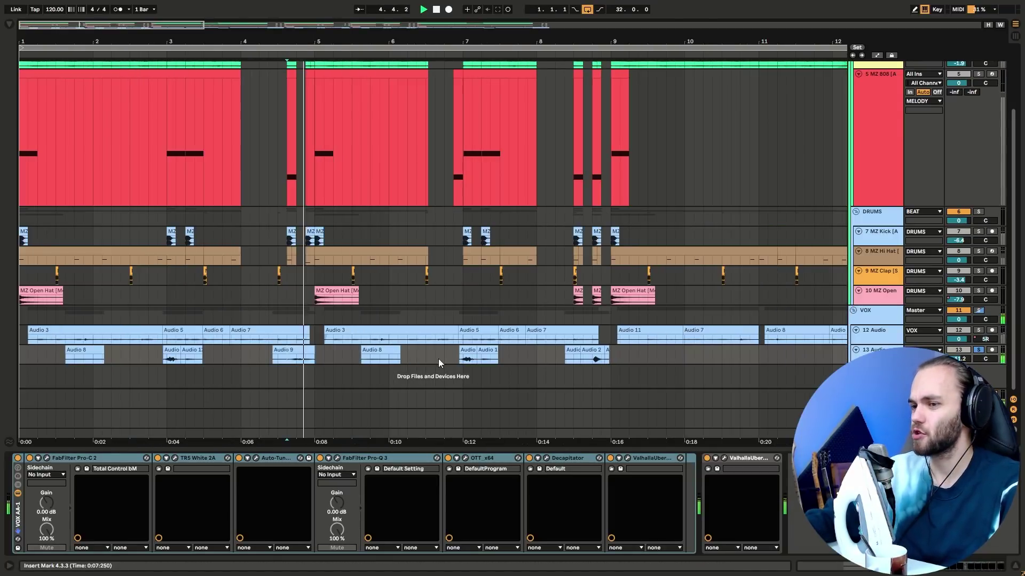
Step: Audition the soloed vocal track 13 from 5.3.1
left_click(350, 360)
key("space")
key("space")
scroll(277, 360, "up", 2)
key("space")
Step: Solo vocal track 12 and audition its vocals from bar 9 and again from bar 10
left_click(978, 330)
scroll(280, 342, "down", 3)
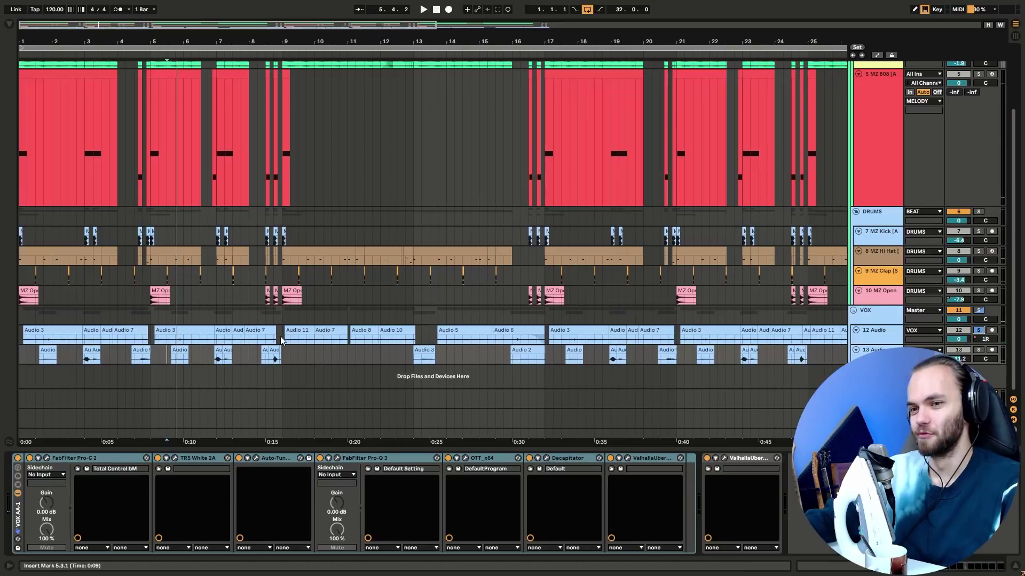
left_click(283, 341)
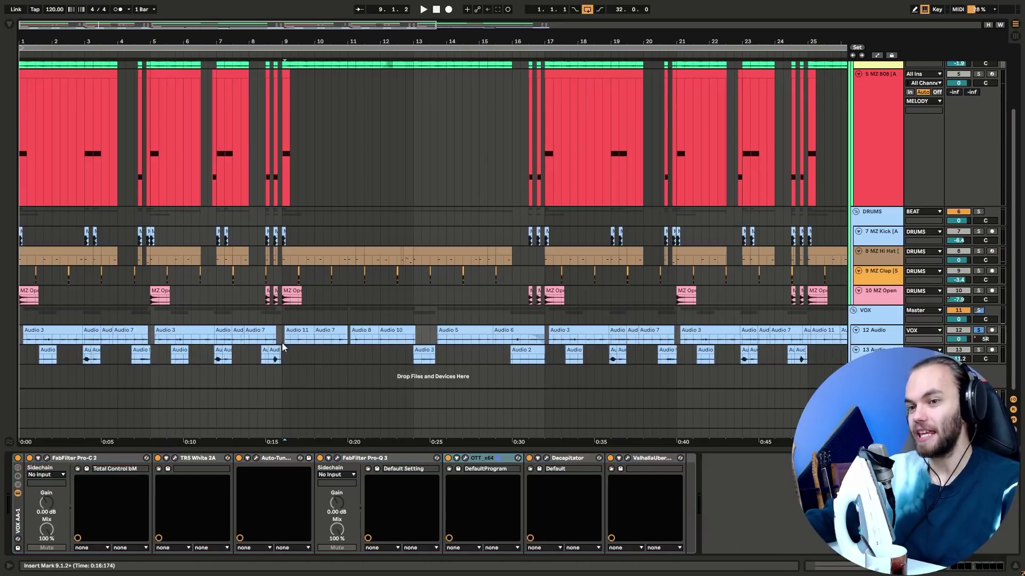
scroll(288, 344, "up", 3)
scroll(303, 372, "up", 2)
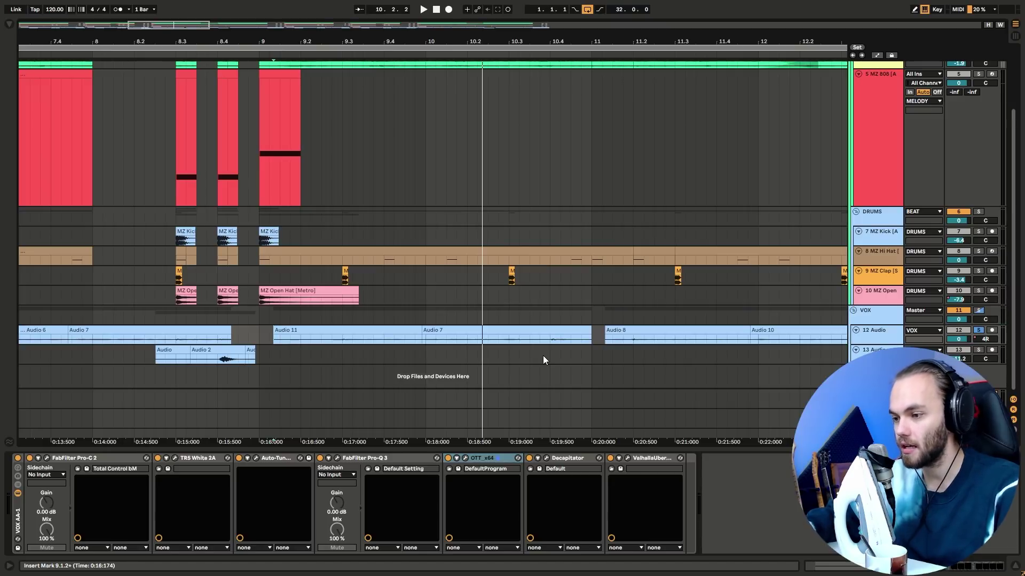
left_click(429, 341)
key("space")
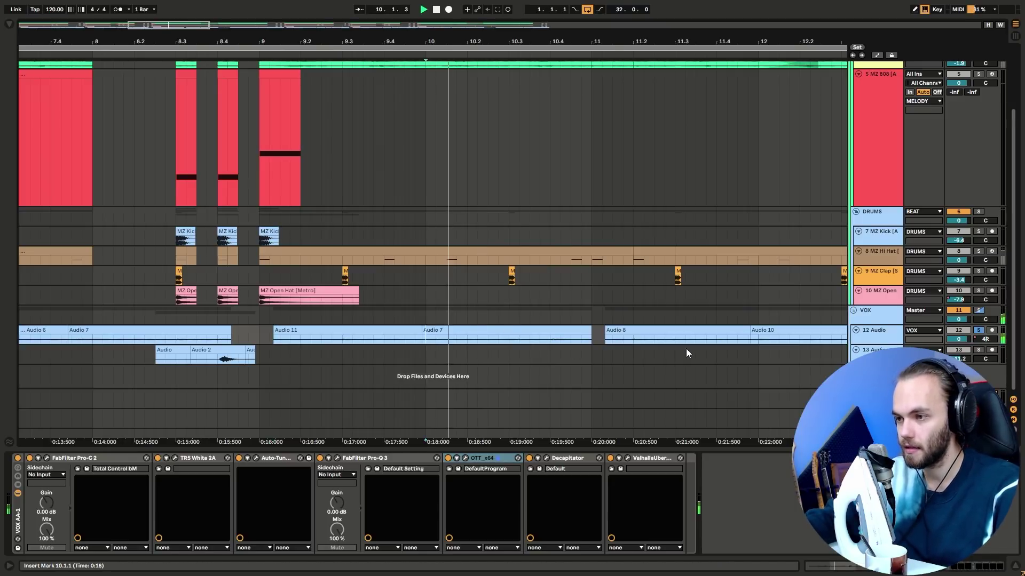
key("space")
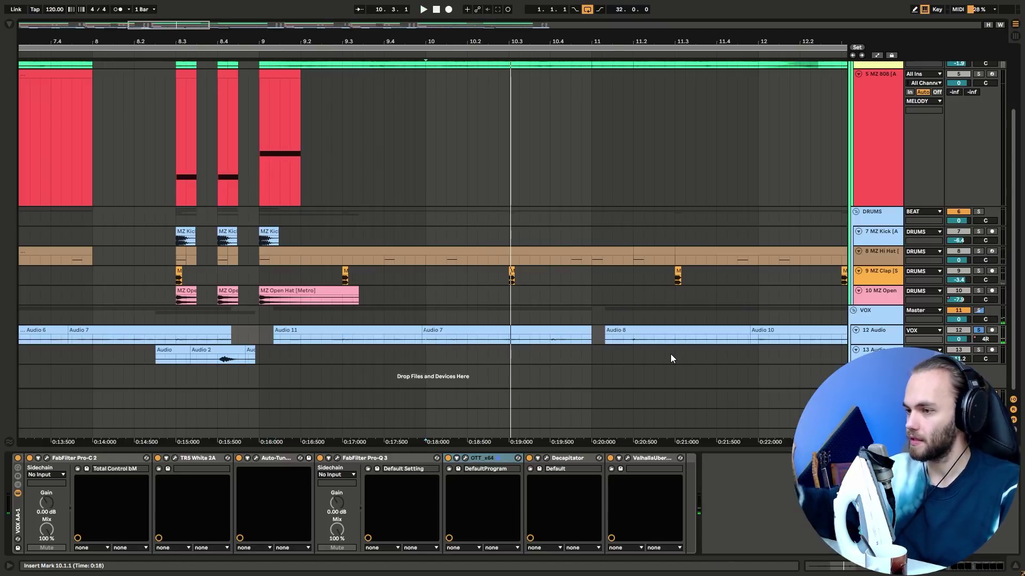
Step: Play the full beat with all vocals unsoloed from bar 9
left_click(258, 318)
scroll(443, 346, "up", 1)
key("space")
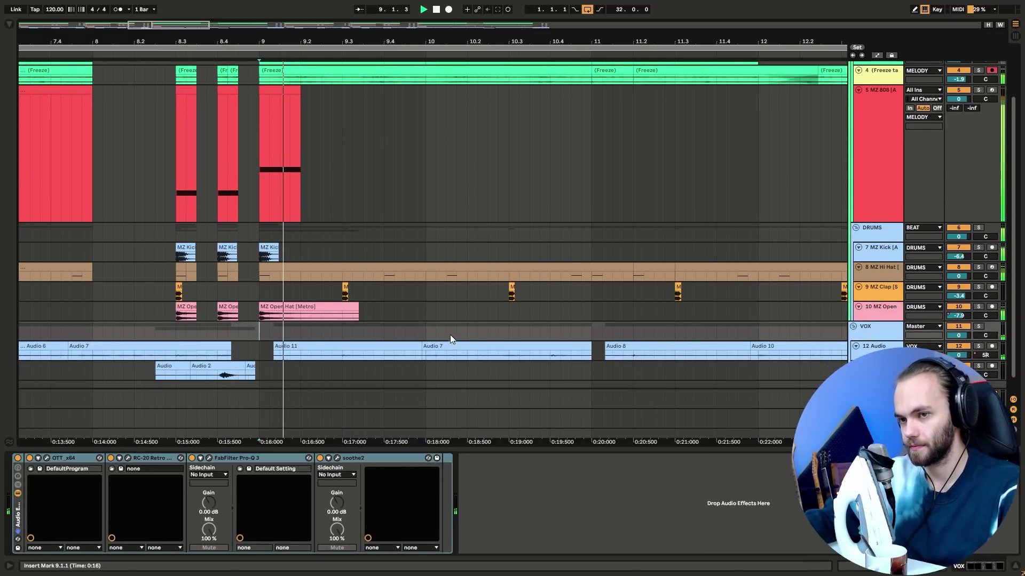
scroll(450, 335, "down", 1)
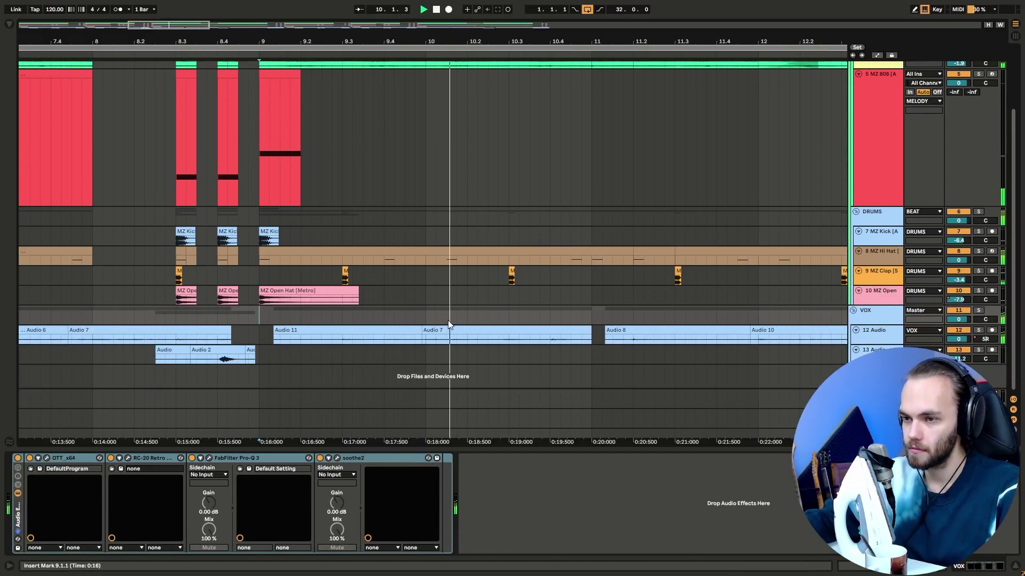
Step: Stop the playback from bar 9 and audition the full beat from bar 16
scroll(448, 318, "up", 5)
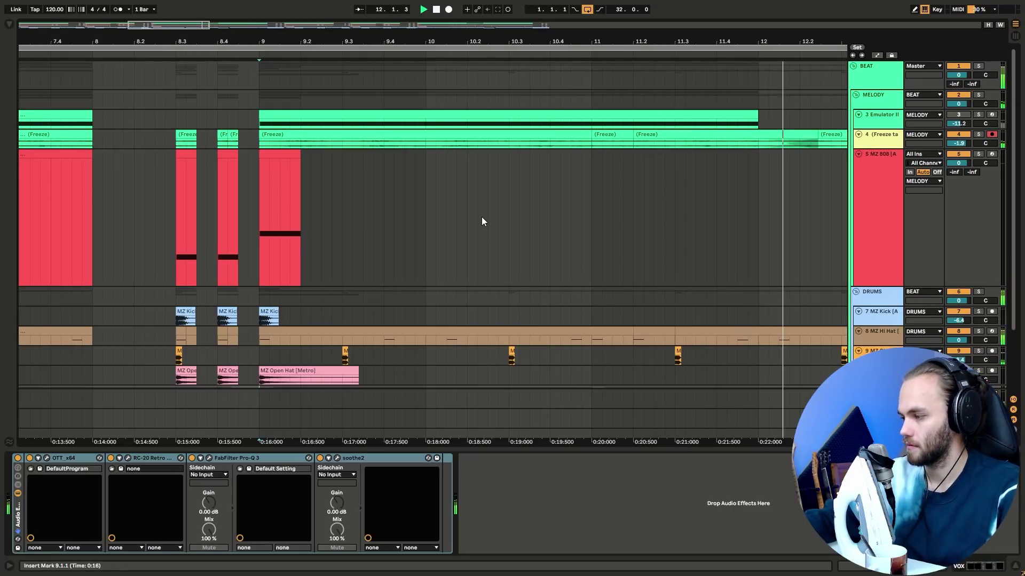
scroll(469, 219, "down", 4)
scroll(459, 247, "down", 3)
left_click(471, 252)
key("space")
scroll(464, 262, "down", 6)
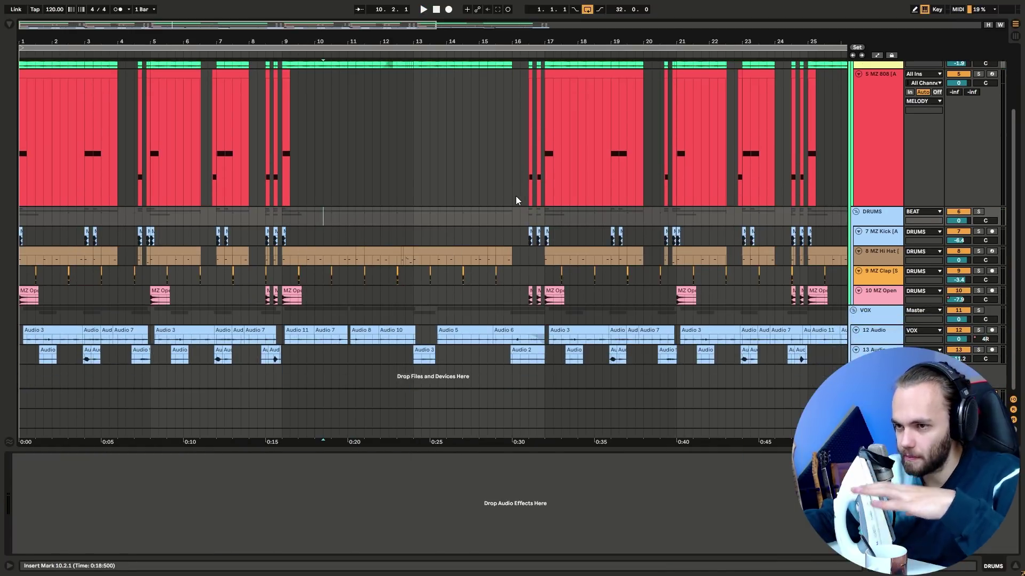
key("space")
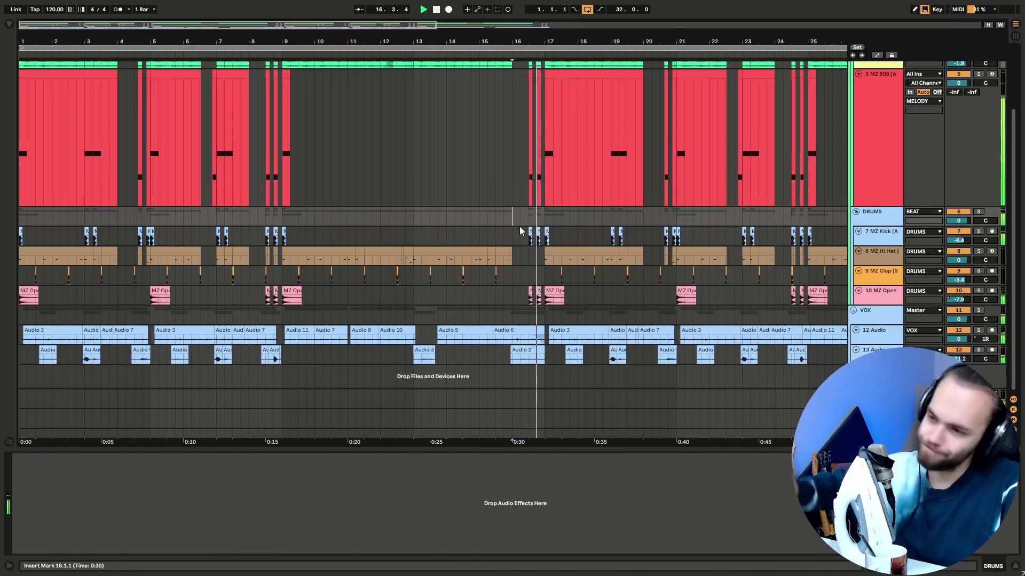
key("space")
Step: Open the Newfangled Saturate plug-in on the Master track and audition the beat with the effect toggled
left_click(875, 433)
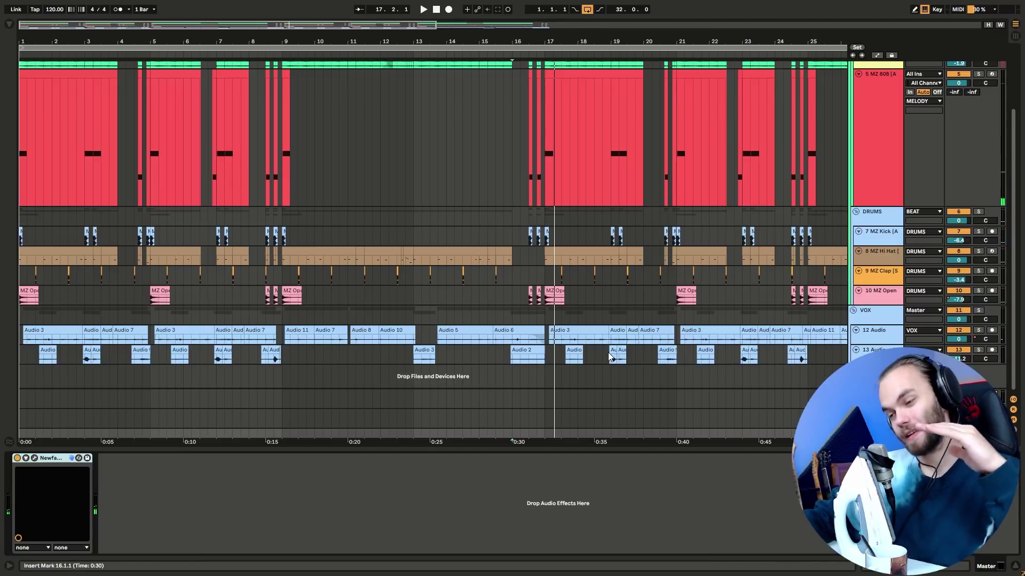
left_click(34, 459)
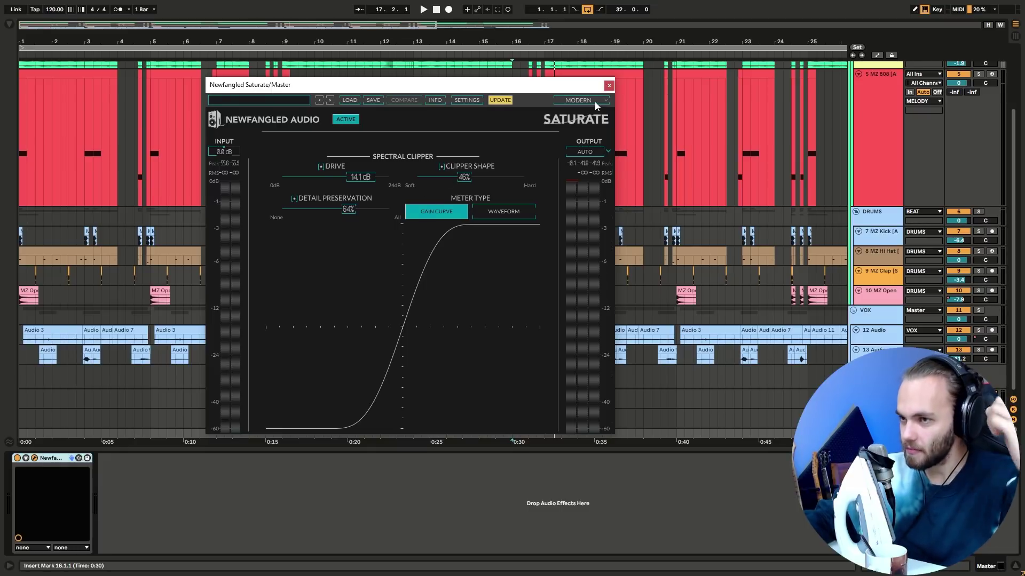
left_click(18, 460)
left_click(23, 323)
key("space")
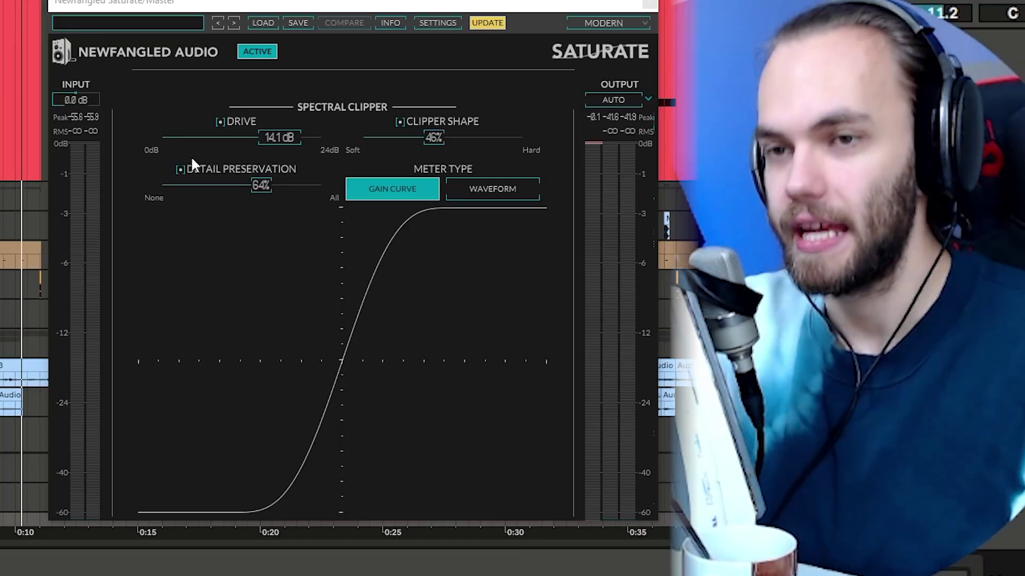
Step: Reset Saturate's Drive to 0.0 dB and its Clipper Shape and Detail Preservation to 0%
left_click_drag(318, 1, 331, 0)
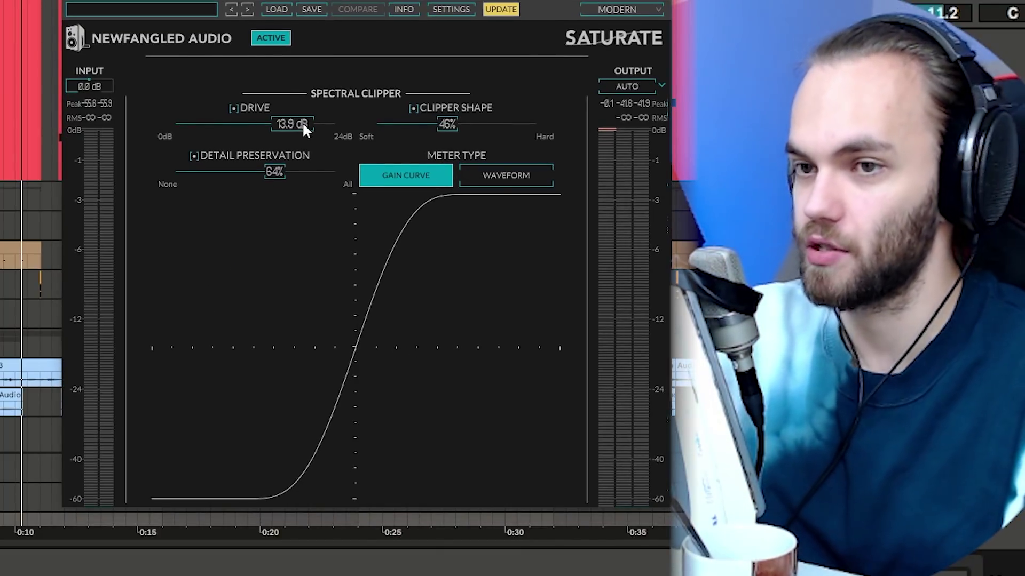
double_click(303, 122)
double_click(447, 124)
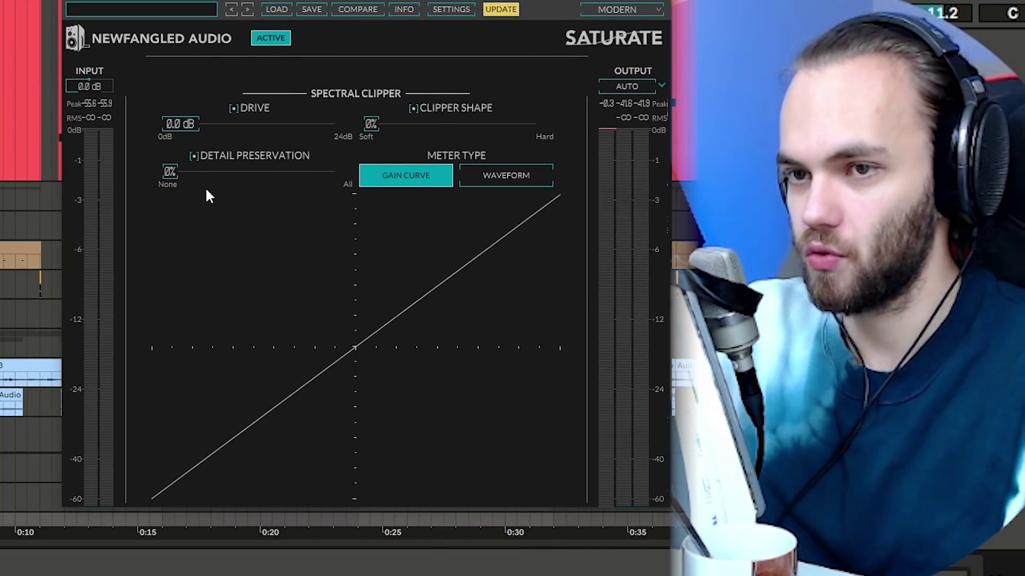
Step: Play the beat while raising Saturate's Drive to 24.0 dB, and settle it at 13.6 dB
key("space")
left_click_drag(191, 127, 348, 128)
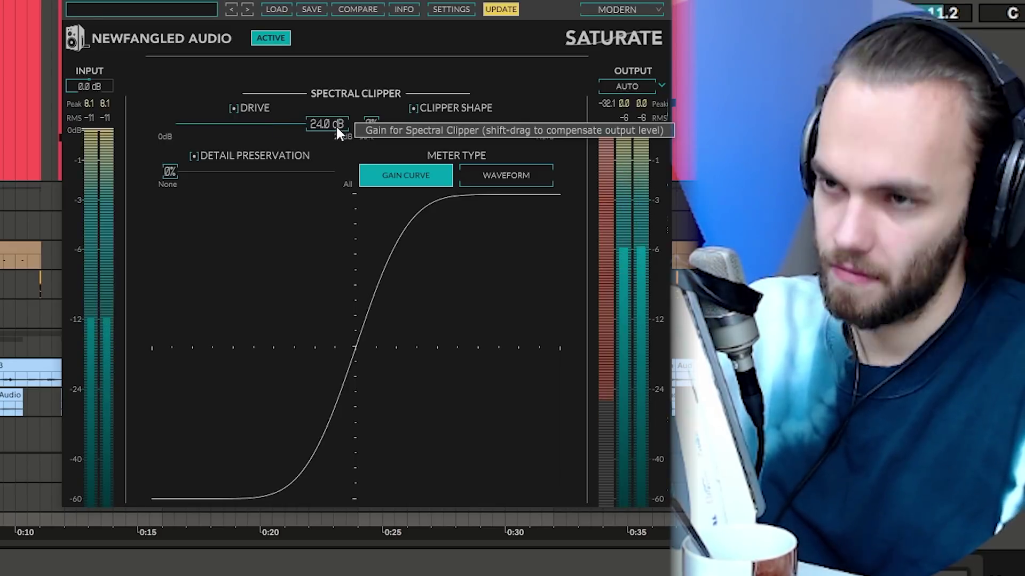
left_click_drag(333, 127, 282, 150)
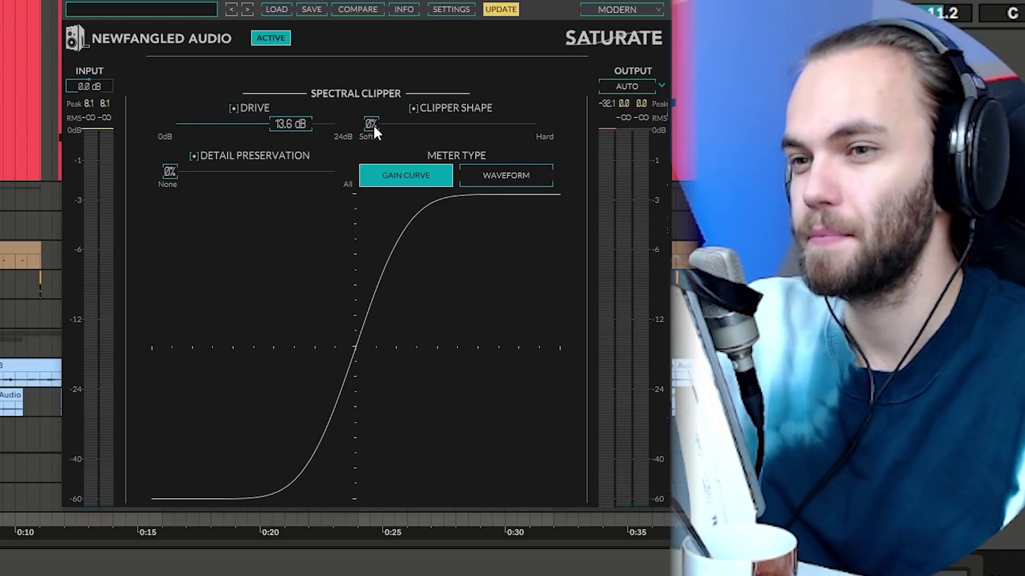
Step: Try Clipper Shape at 100% and compare Detail Preservation at 100% and 0% during playback
left_click_drag(374, 127, 533, 132)
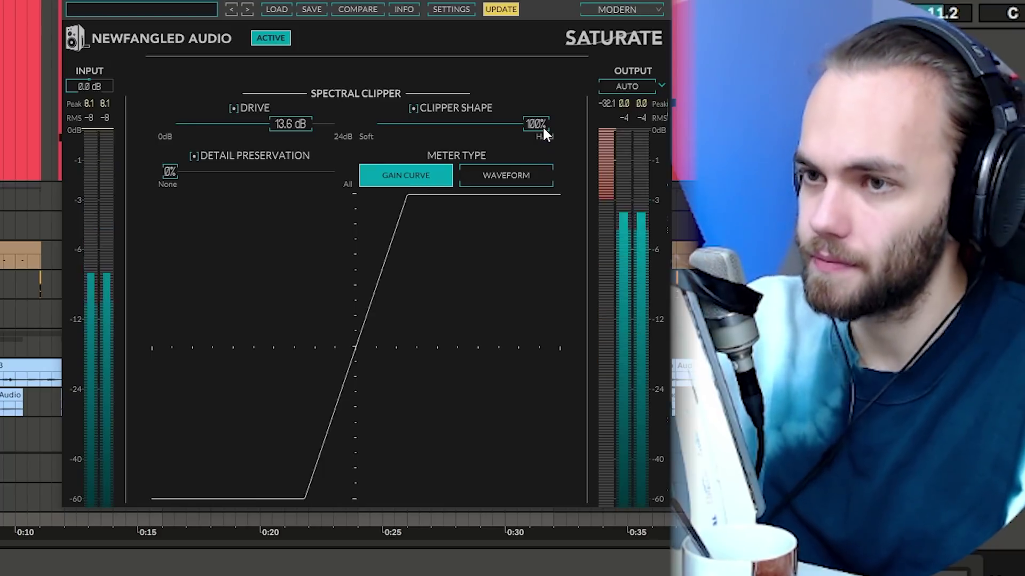
left_click_drag(540, 123, 607, 126)
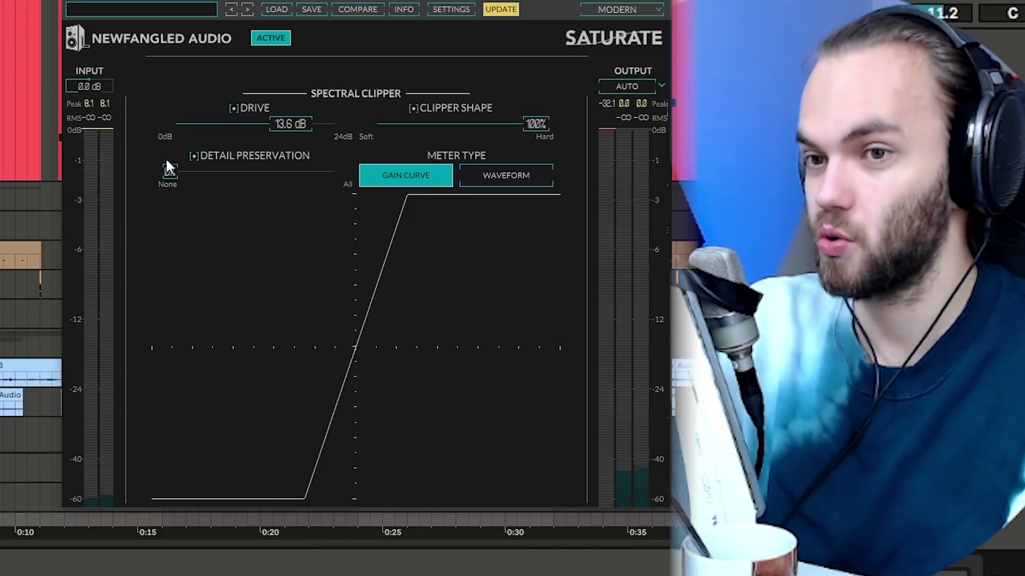
left_click_drag(174, 173, 358, 202)
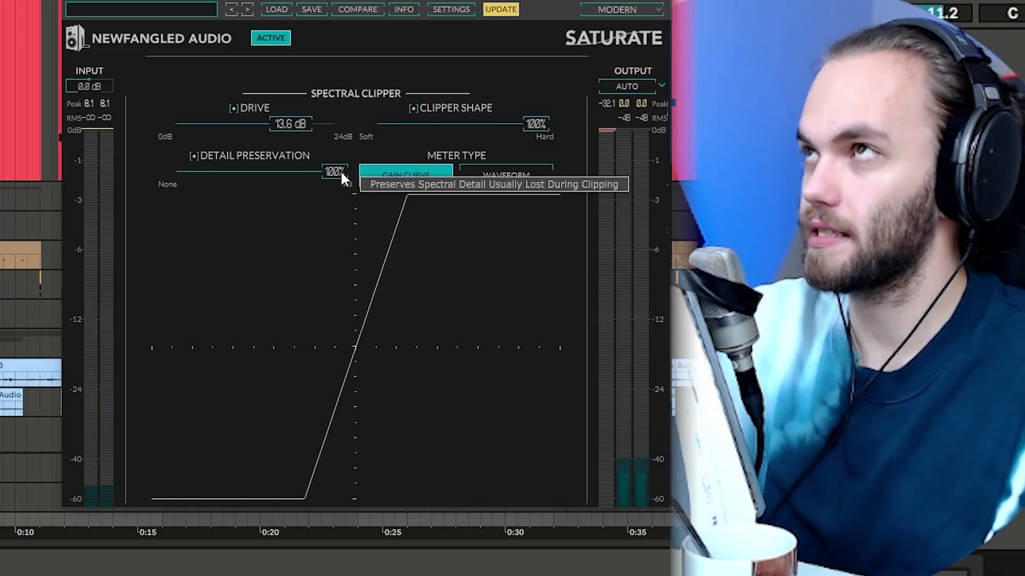
left_click_drag(339, 169, 245, 219)
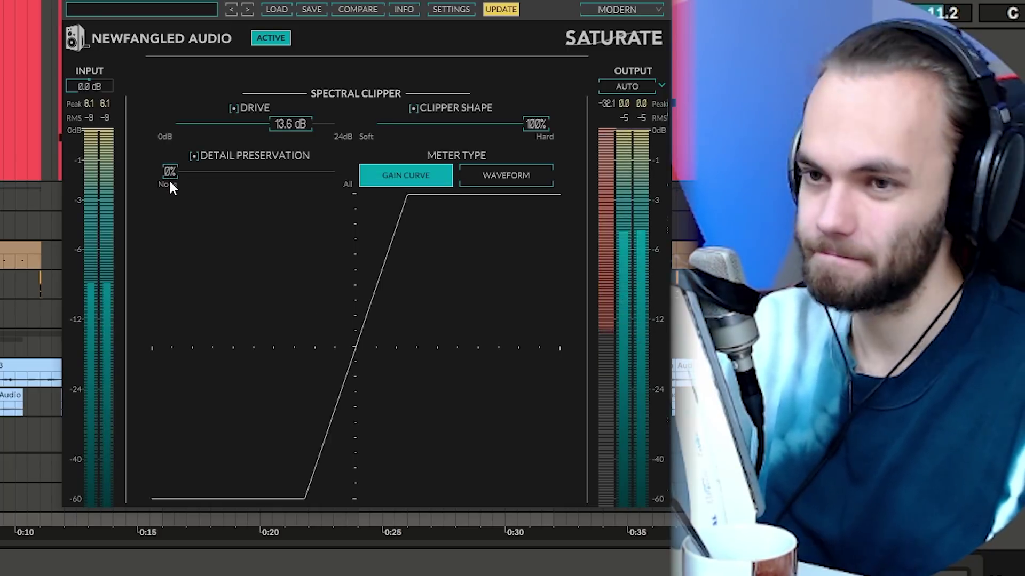
Step: Set Saturate's Detail Preservation to 60% and its Clipper Shape to 44%
left_click_drag(171, 179, 295, 177)
left_click_drag(557, 129, 449, 125)
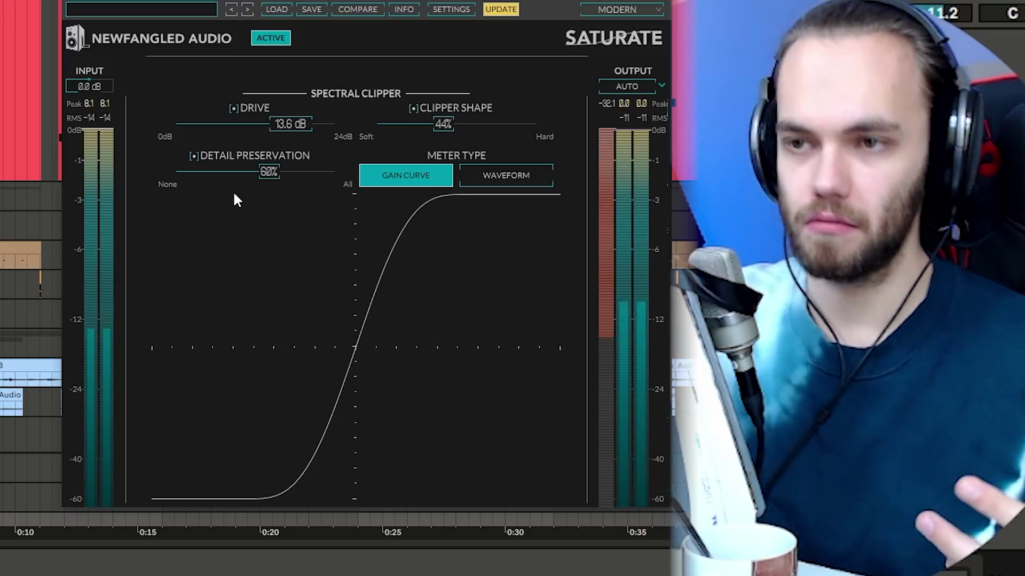
Step: Compare the playing beat with the Master track's Saturate bypassed and switched back on
key("space")
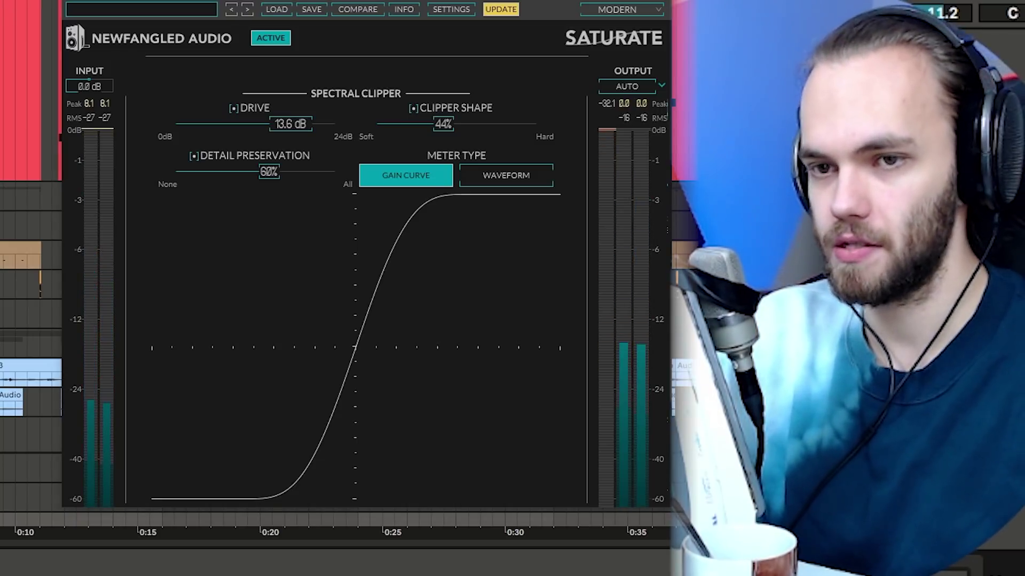
key("Escape")
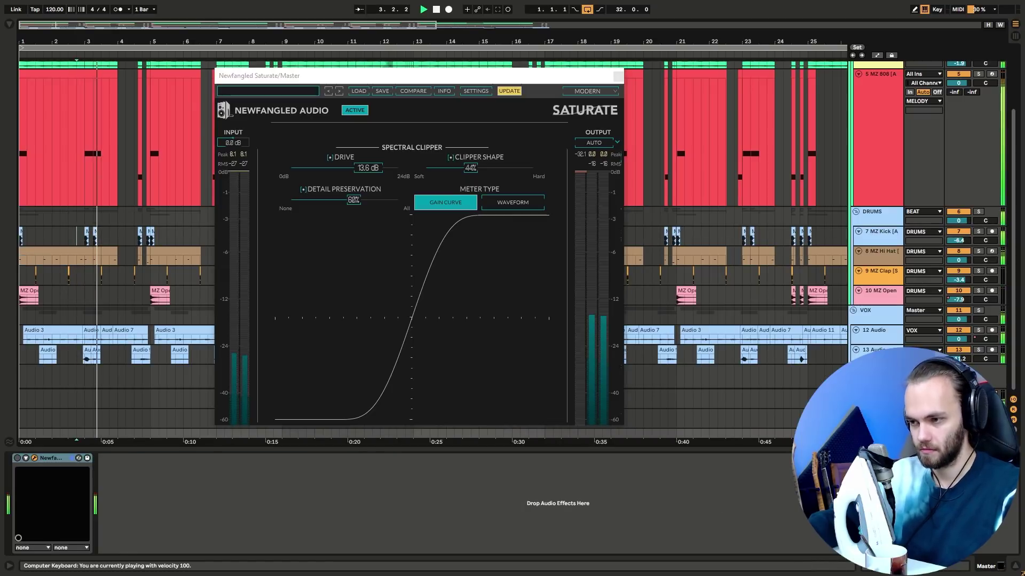
left_click(19, 459)
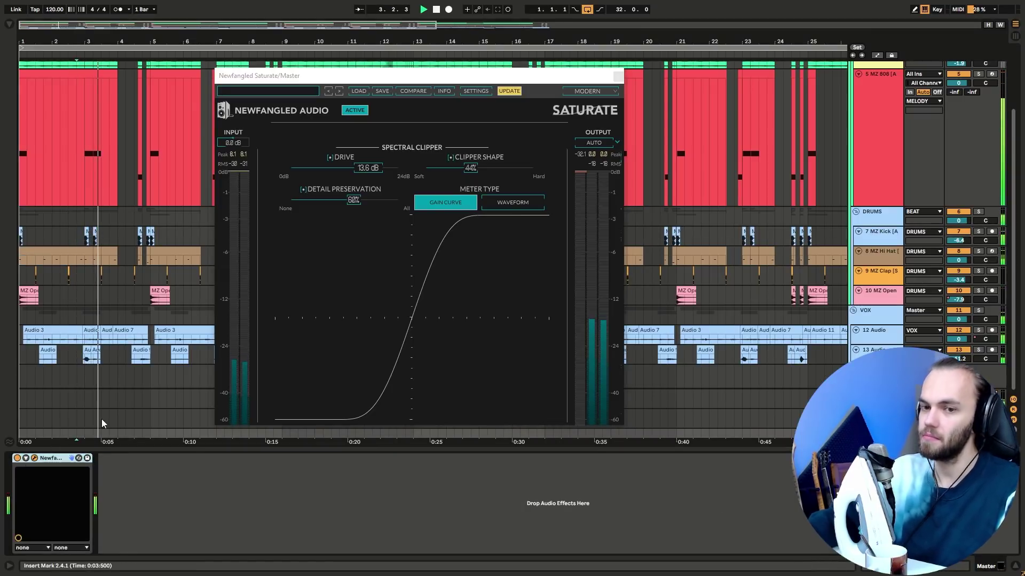
Step: Save the current Set and close the Saturate plug-in window
key("ctrl+s")
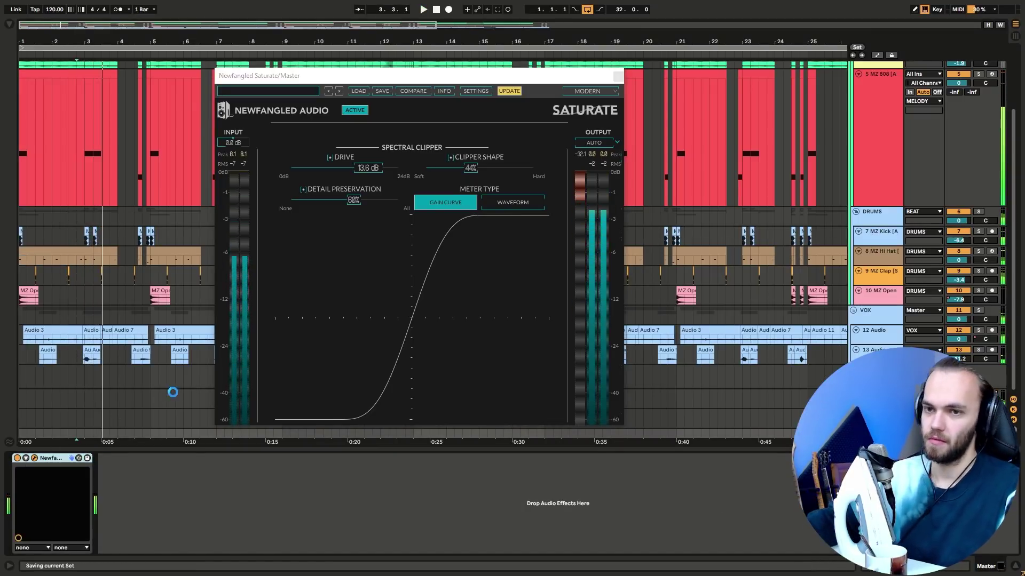
left_click(618, 78)
scroll(407, 347, "up", 3)
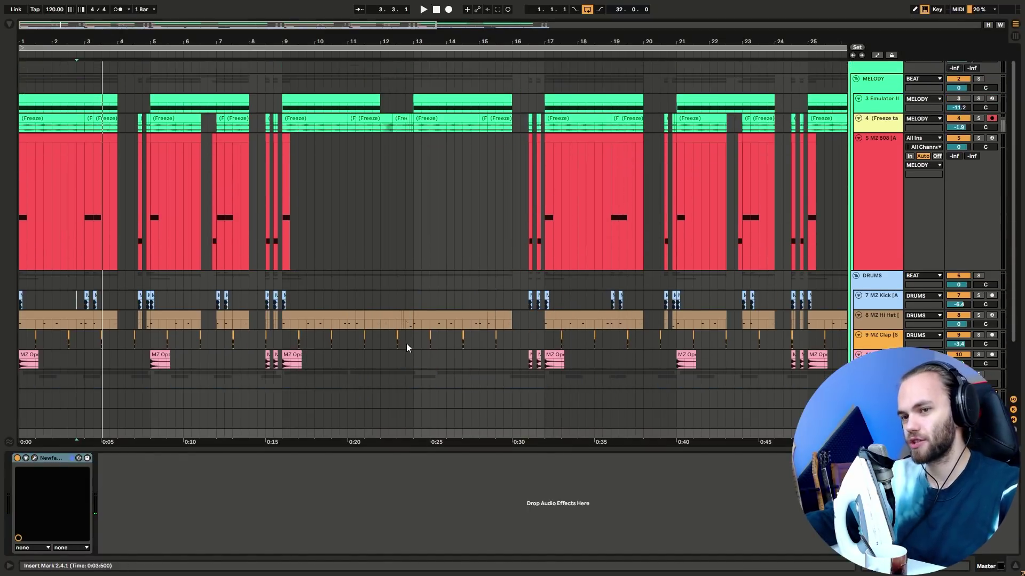
left_click_drag(893, 287, 893, 200)
left_click(514, 244)
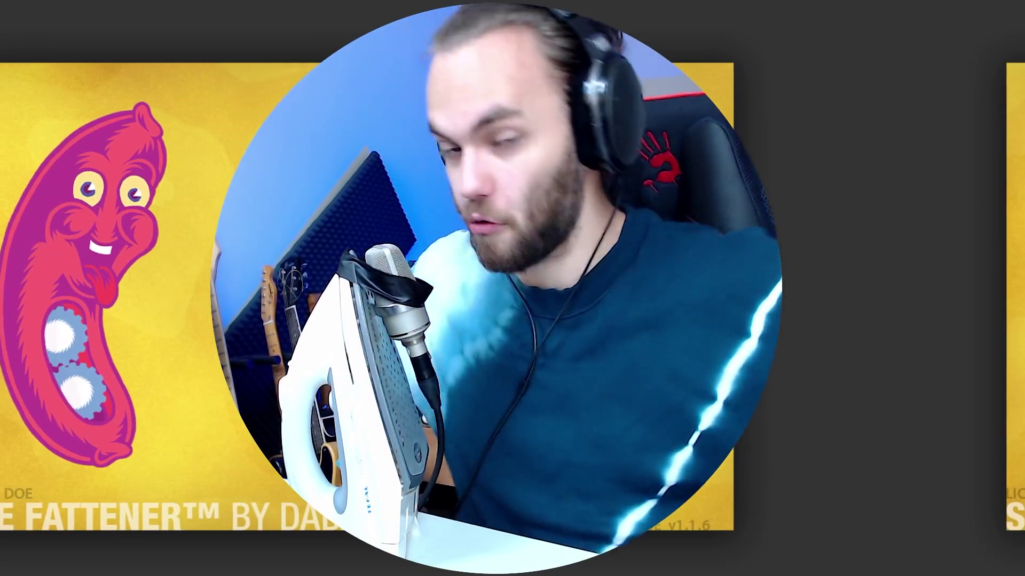